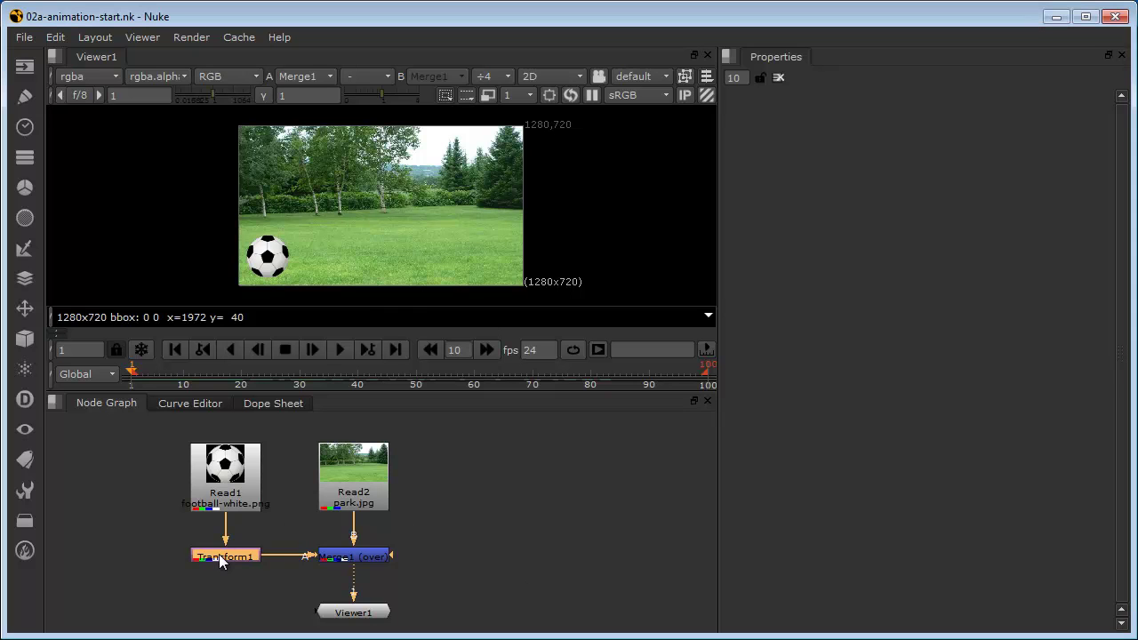
- Open Transform1's properties (translate 0,0, scale 0.75) and scrub the timeline to preview frames
double_click(219, 556)
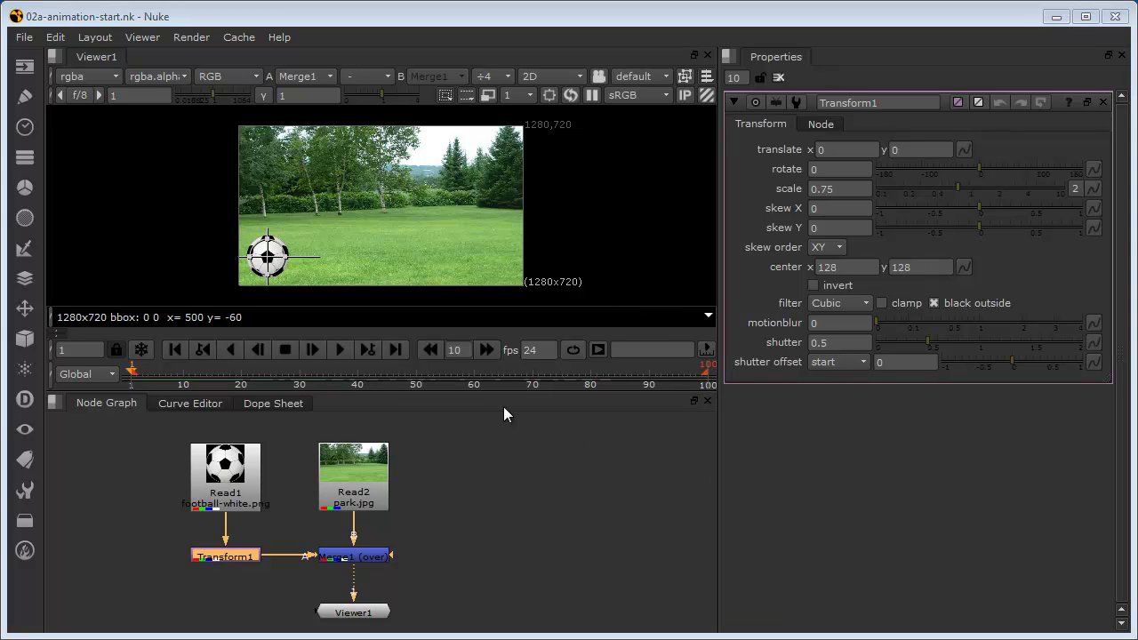
mouse_move(146, 378)
left_mouse_down()
mouse_move(185, 378)
mouse_move(151, 380)
left_mouse_up()
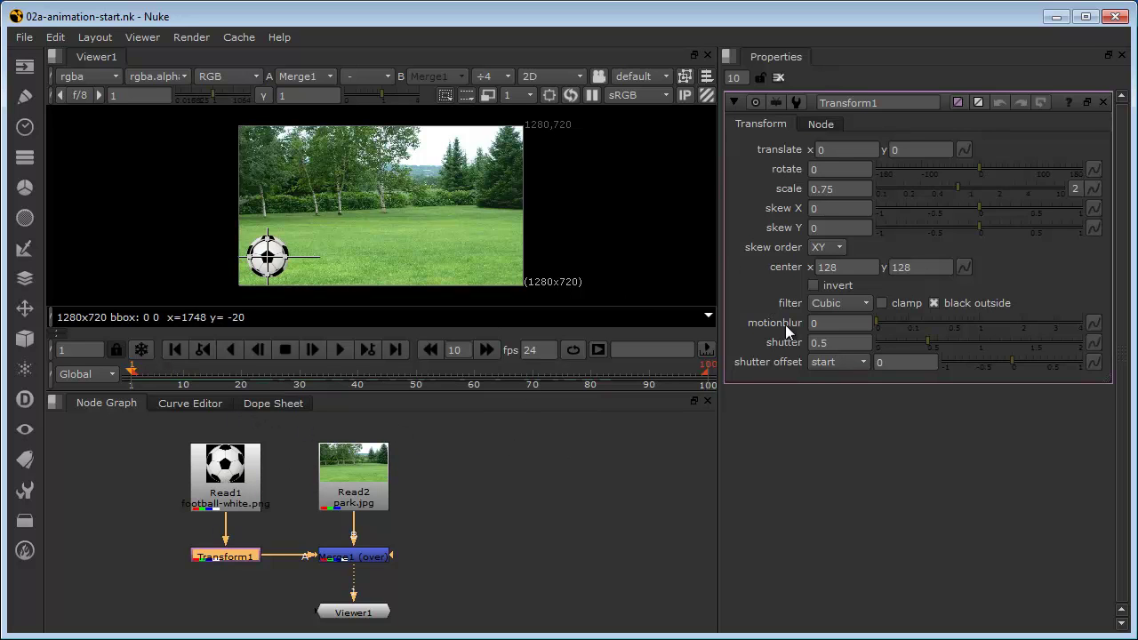
- Set a translate keyframe at frame 1 holding 0,0, then scrub to frames 10 and 5
left_click(967, 152)
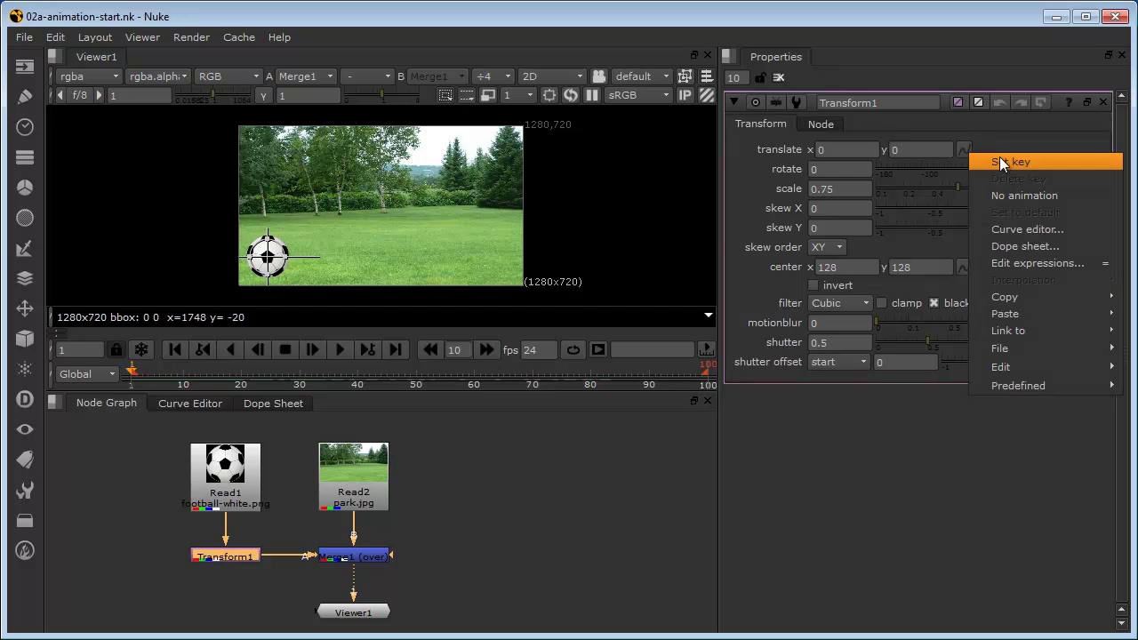
left_click(1001, 162)
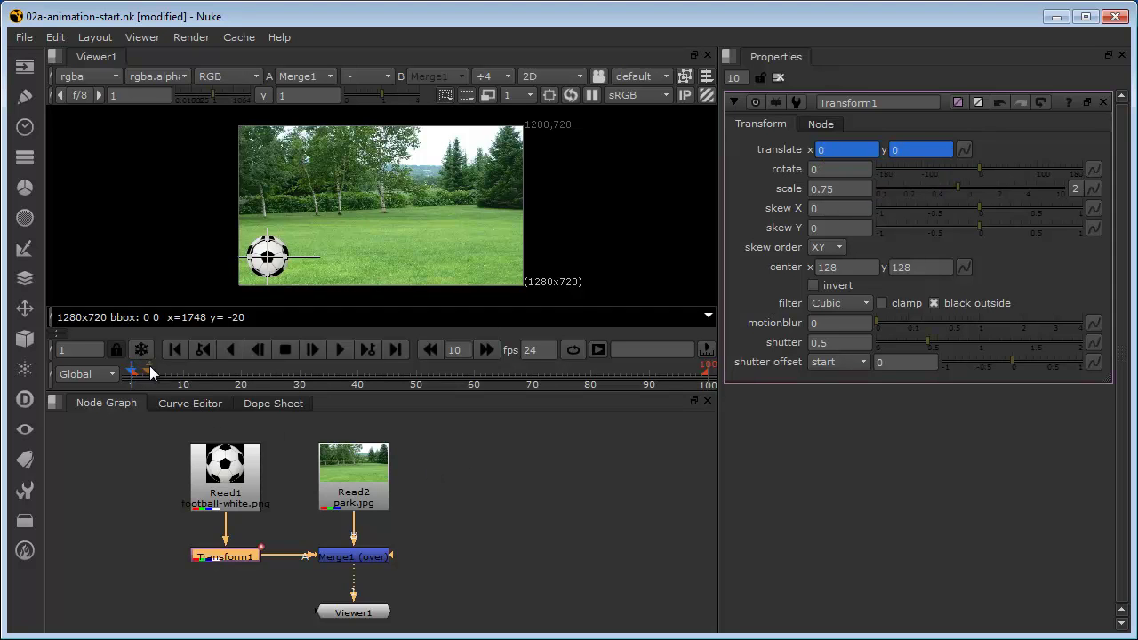
left_click_drag(150, 367, 192, 371)
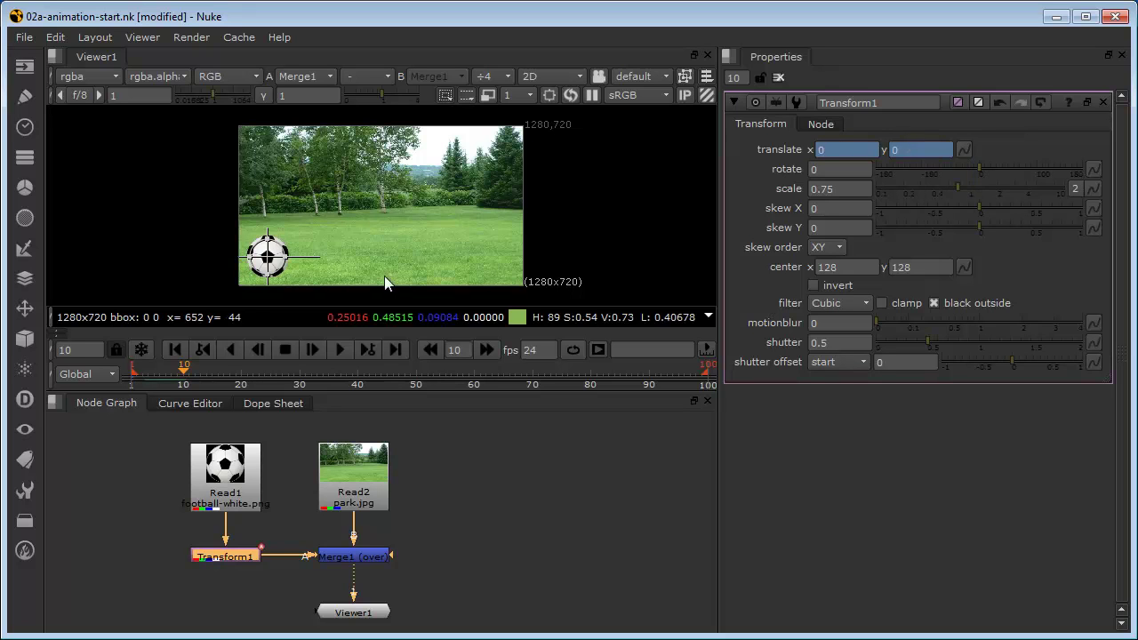
left_click_drag(183, 373, 133, 380)
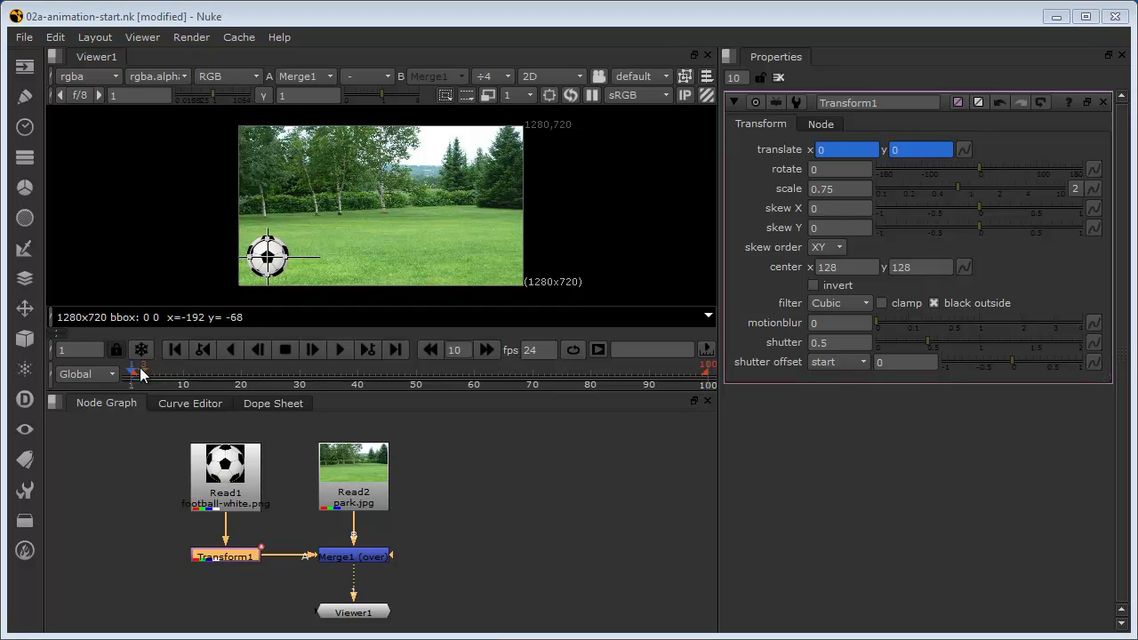
- Key the ball raised at frame 18, on the grass at 34, and raised at 48 (304,196)
left_click_drag(142, 373, 237, 384)
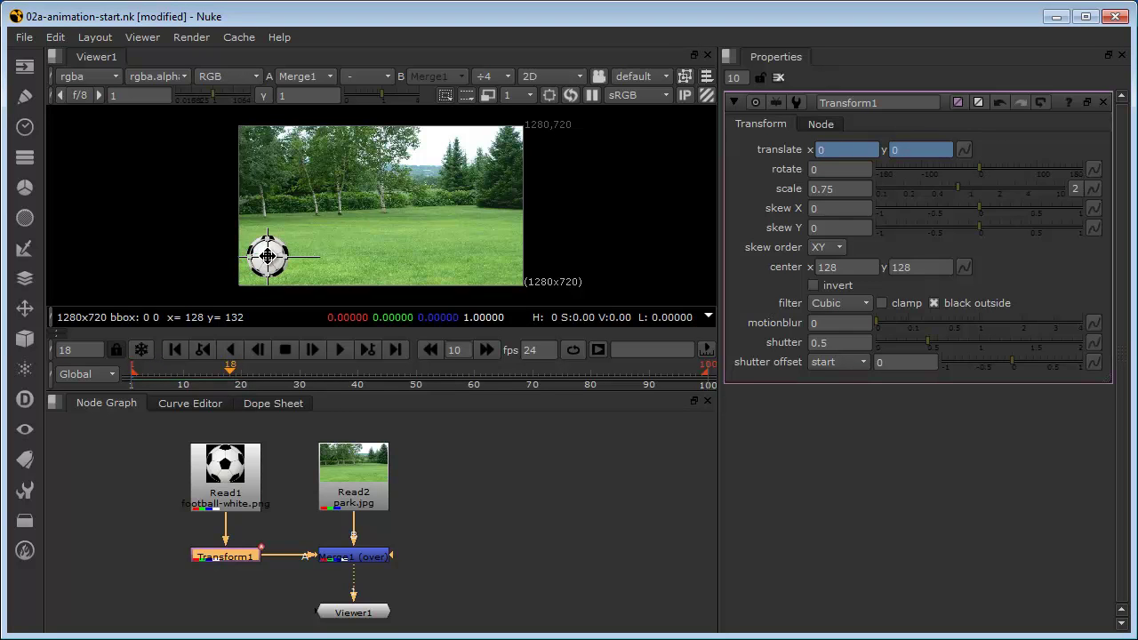
left_click_drag(267, 256, 291, 198)
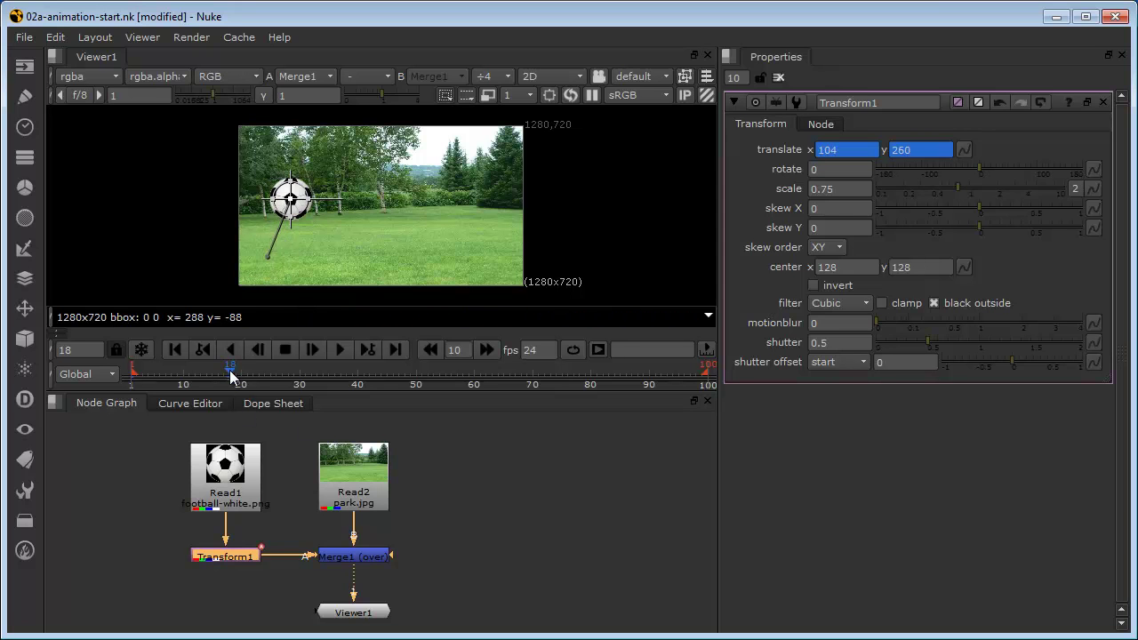
left_click_drag(234, 376, 324, 381)
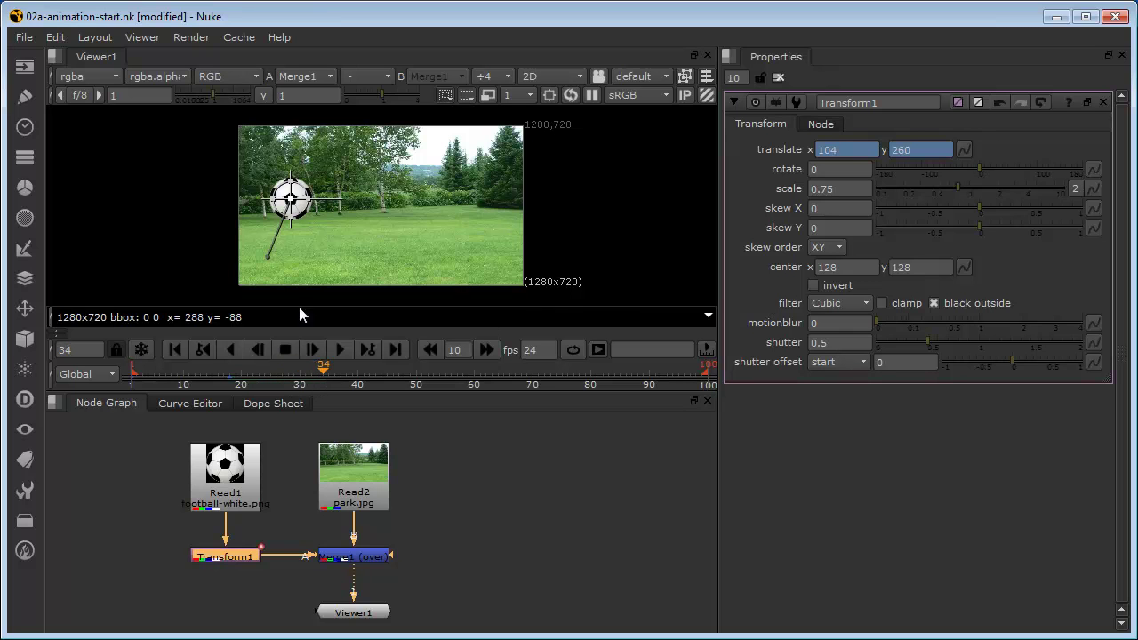
left_click_drag(284, 194, 313, 252)
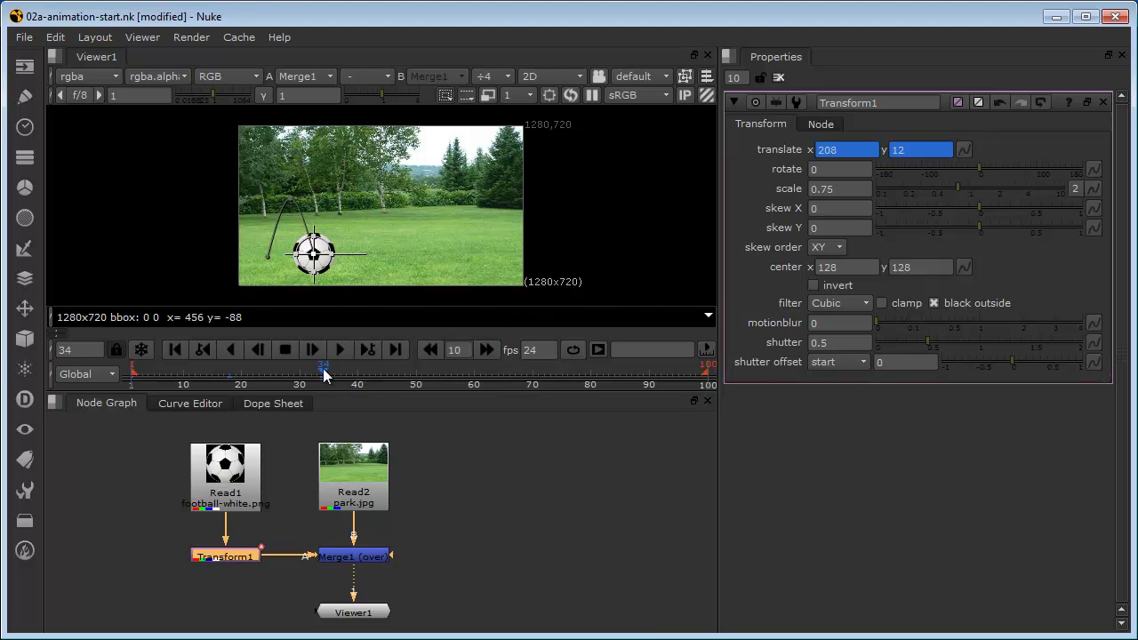
left_click_drag(324, 373, 406, 381)
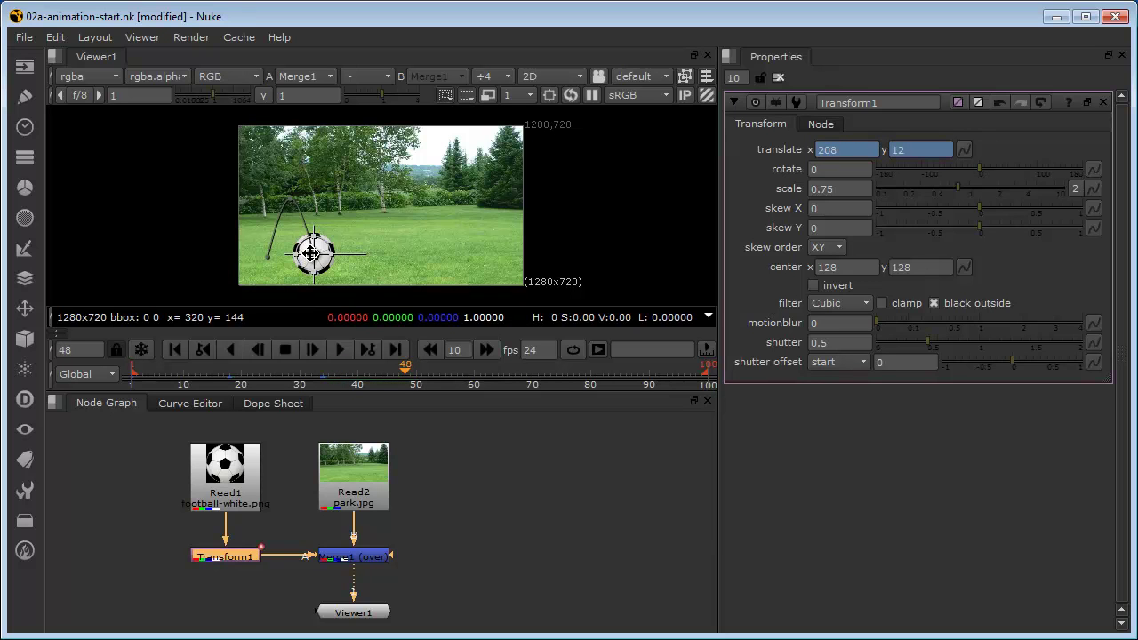
left_click_drag(311, 254, 334, 214)
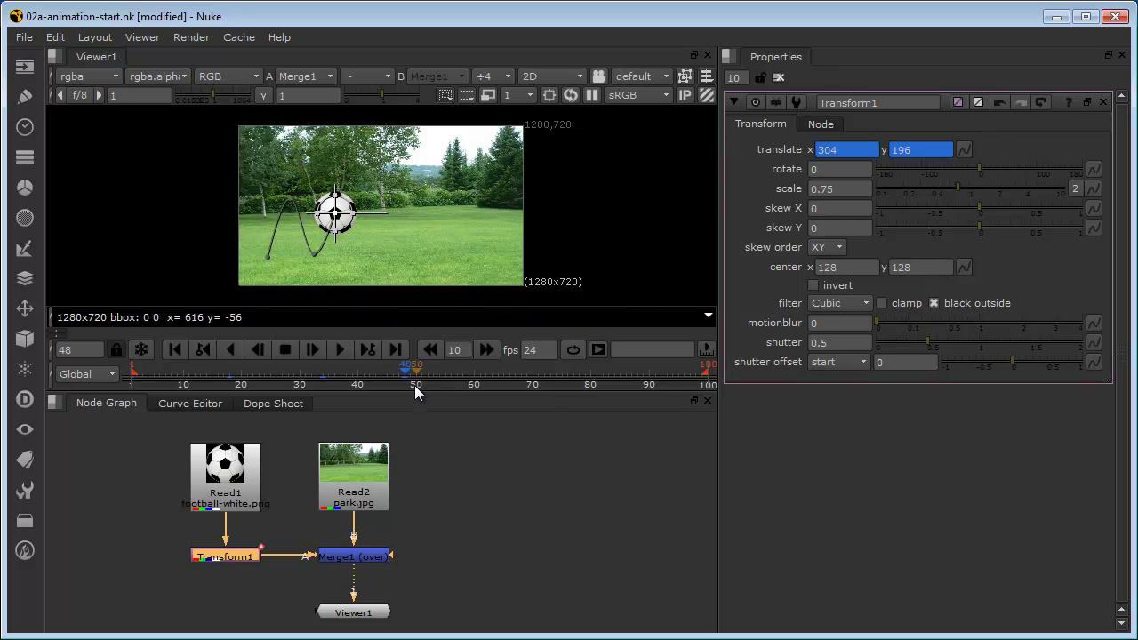
- Key shrinking bounces at frames 60, 71, 81, 88 and 94, landing on the grass at 604,36
left_click_drag(407, 369, 469, 374)
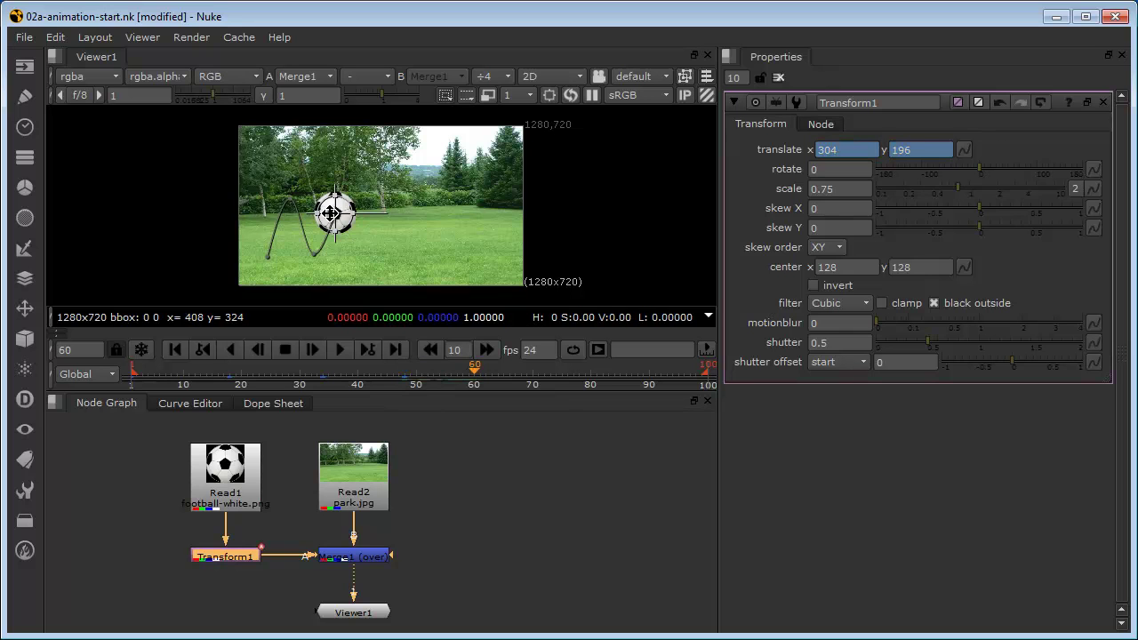
left_click_drag(332, 213, 349, 254)
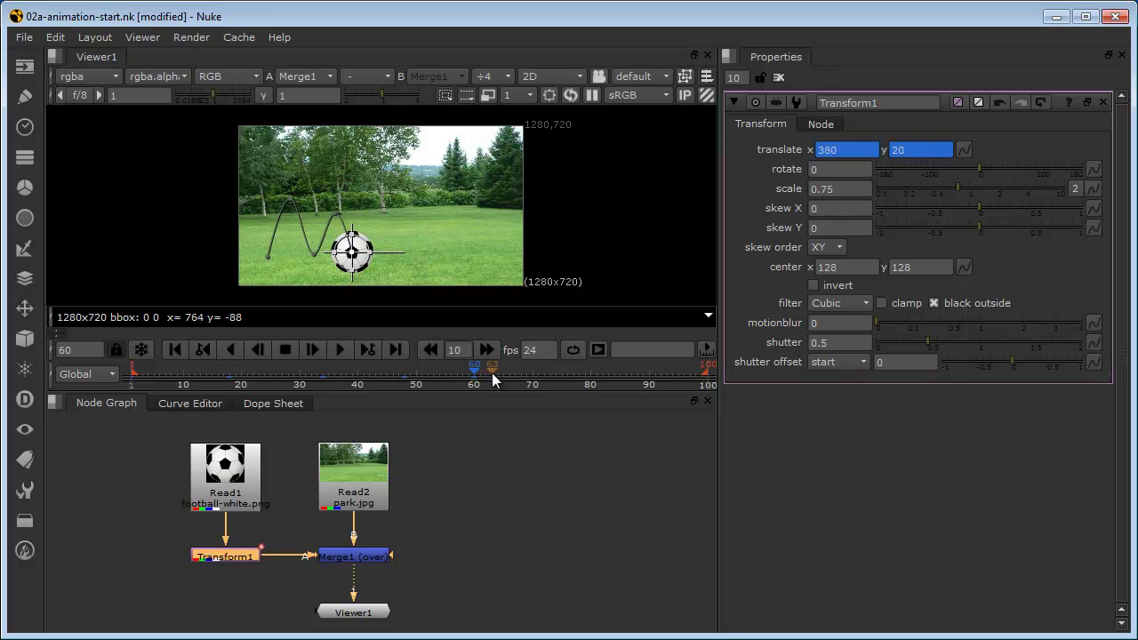
left_click(538, 383)
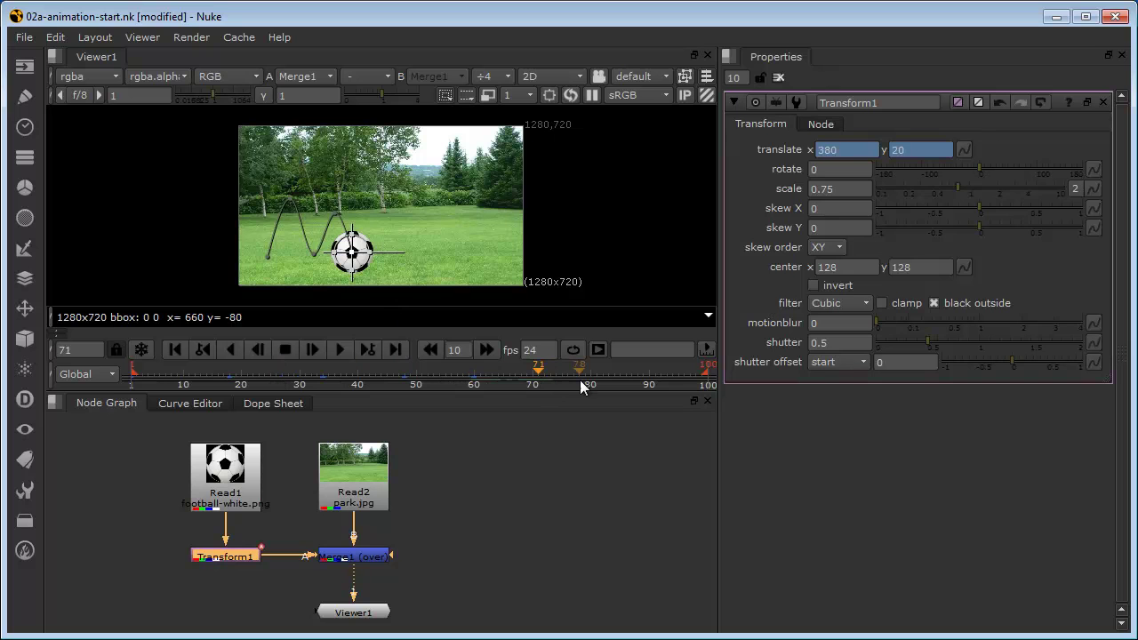
left_click_drag(356, 252, 366, 219)
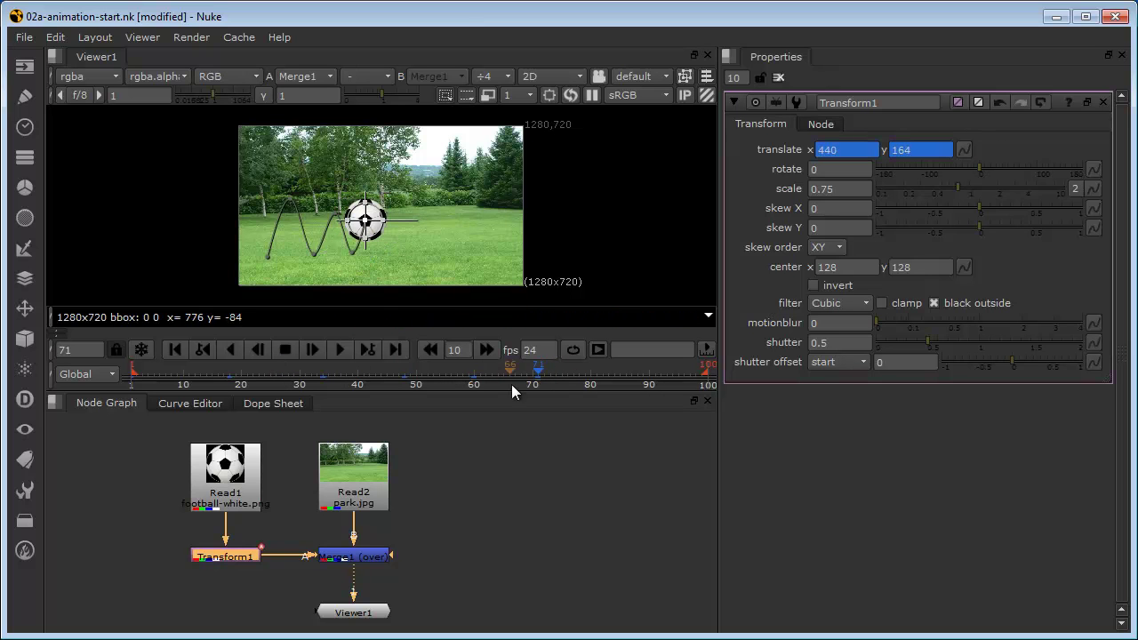
left_click_drag(538, 376, 597, 384)
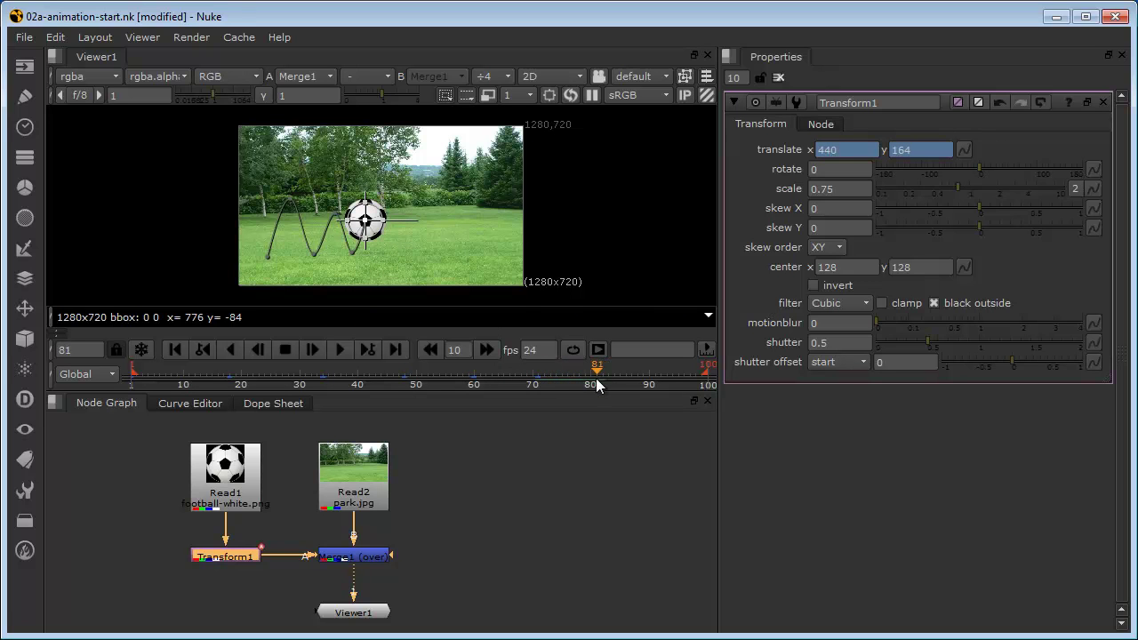
left_click_drag(365, 219, 383, 250)
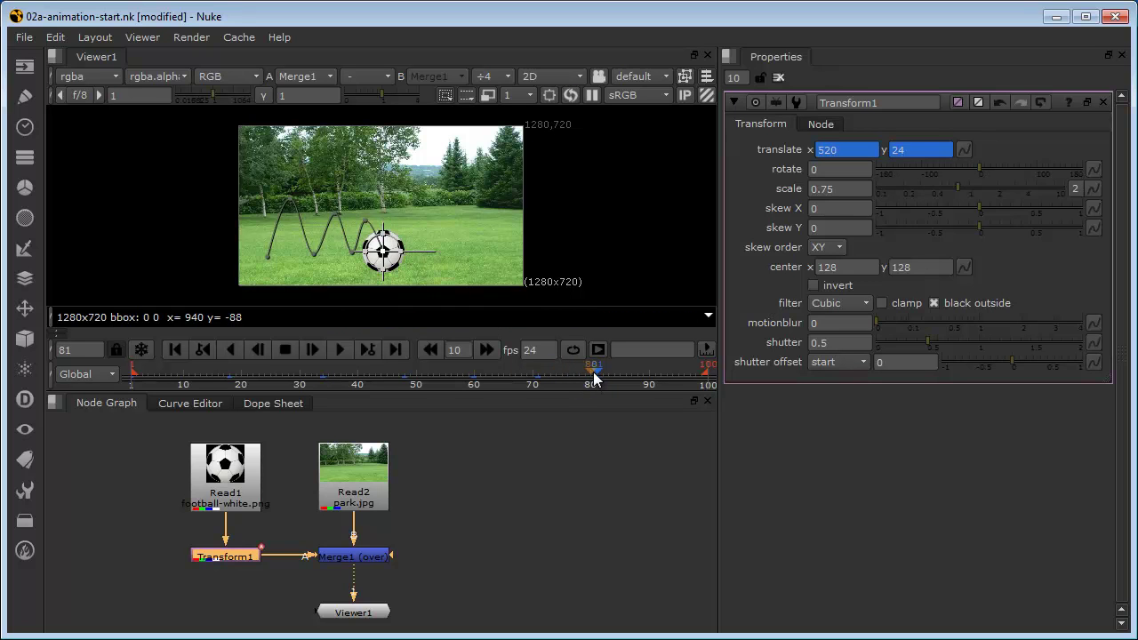
left_click_drag(578, 377, 638, 378)
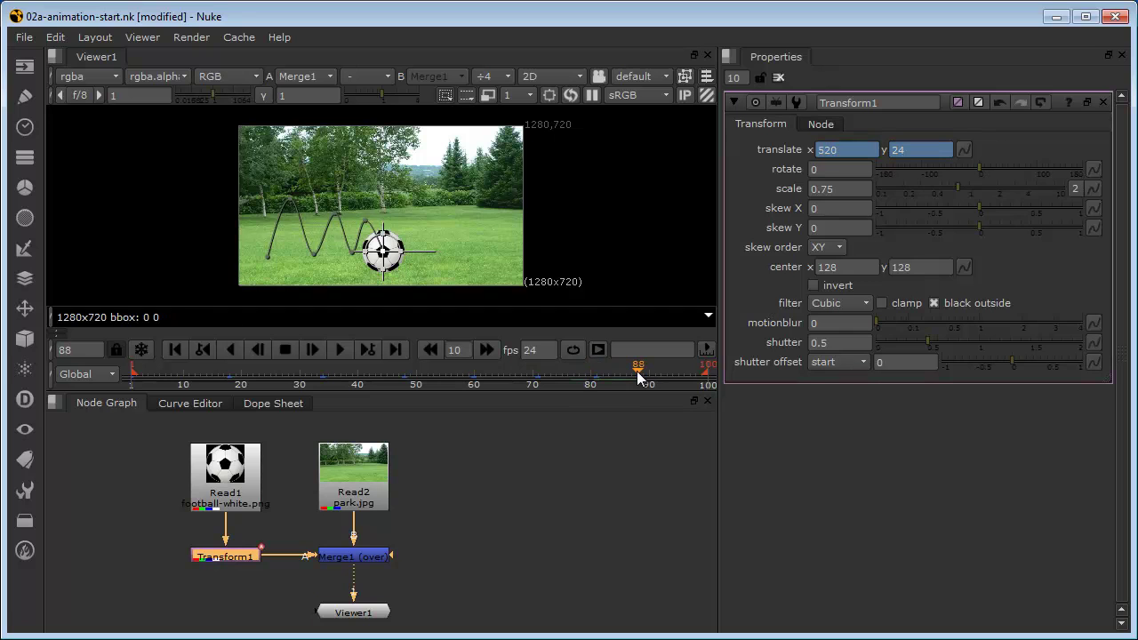
left_click_drag(383, 251, 392, 227)
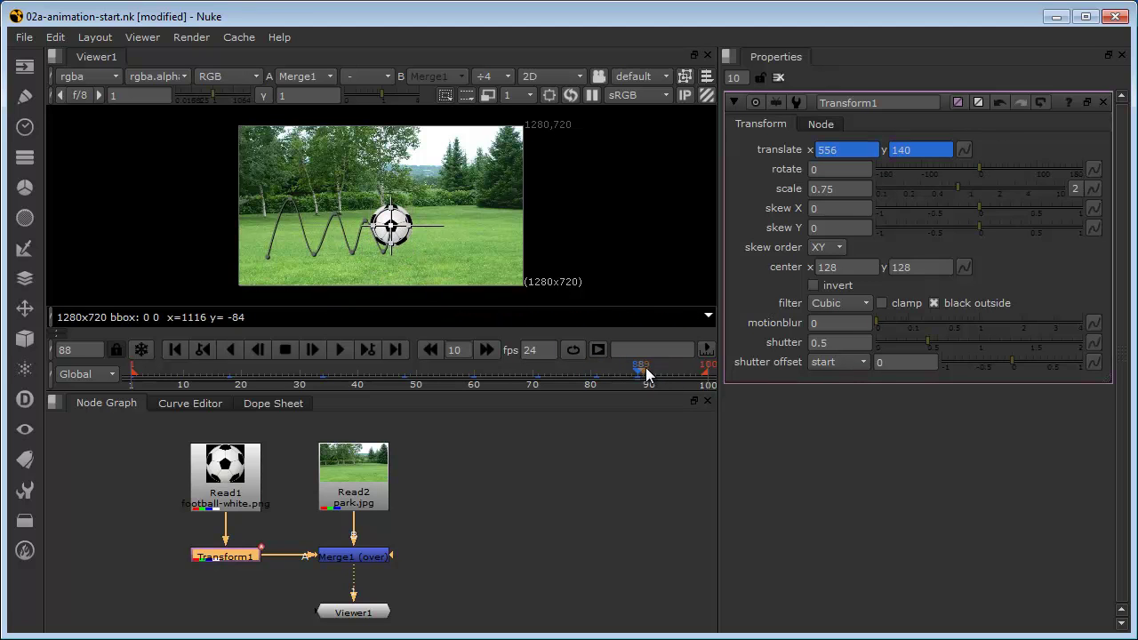
left_click_drag(645, 373, 672, 373)
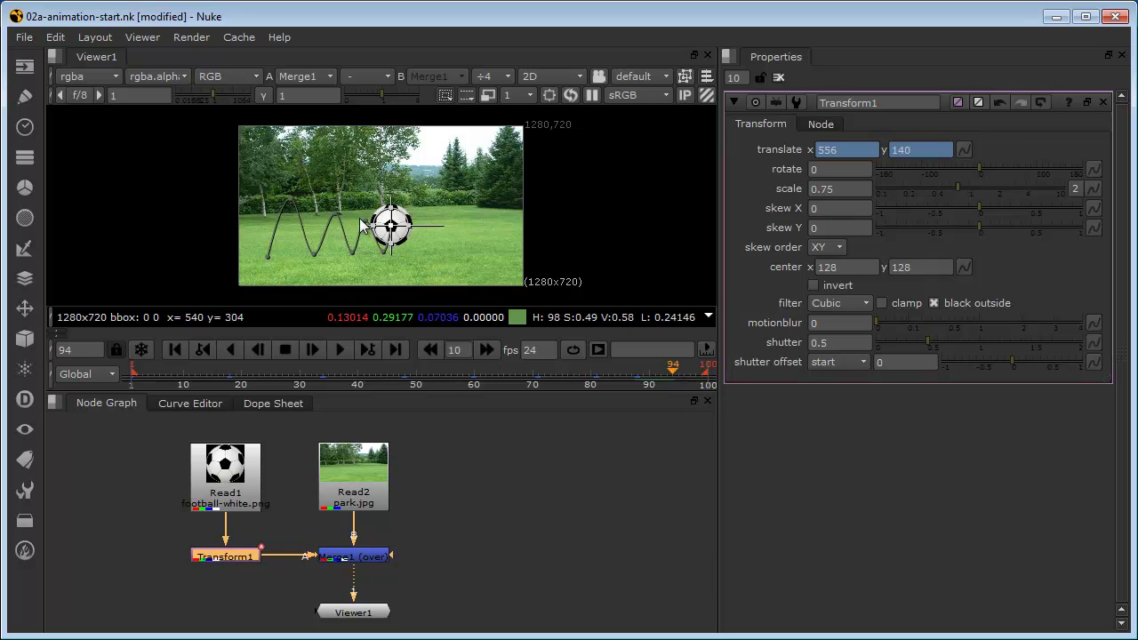
left_click_drag(396, 224, 408, 246)
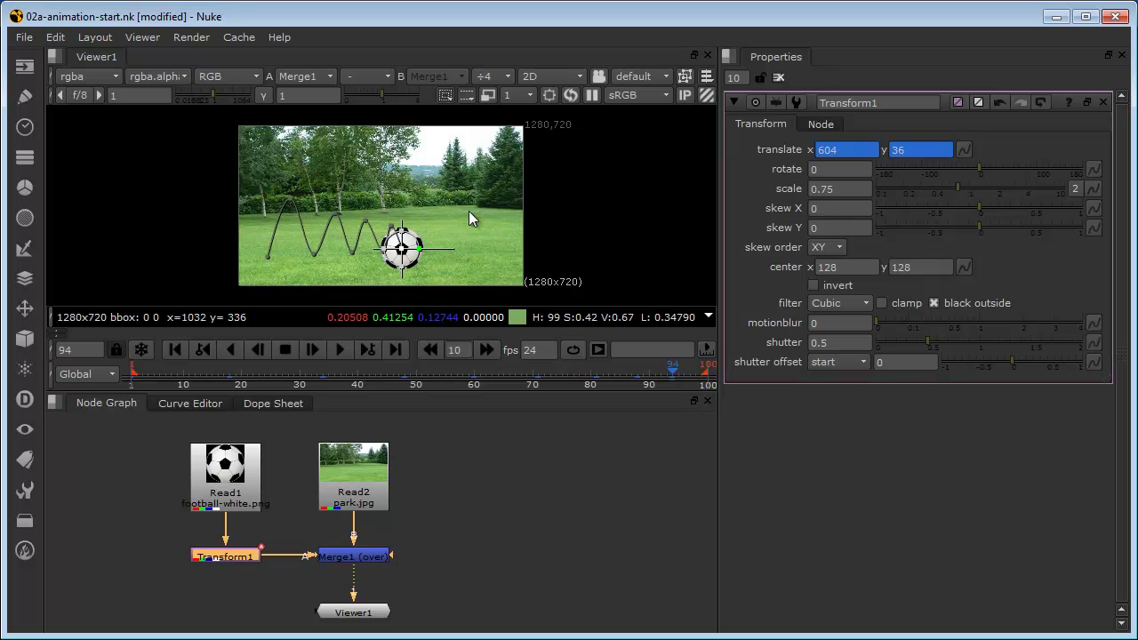
- Toggle the viewer overlay with O until the animation path and transform handle are hidden
key("o")
key("o")
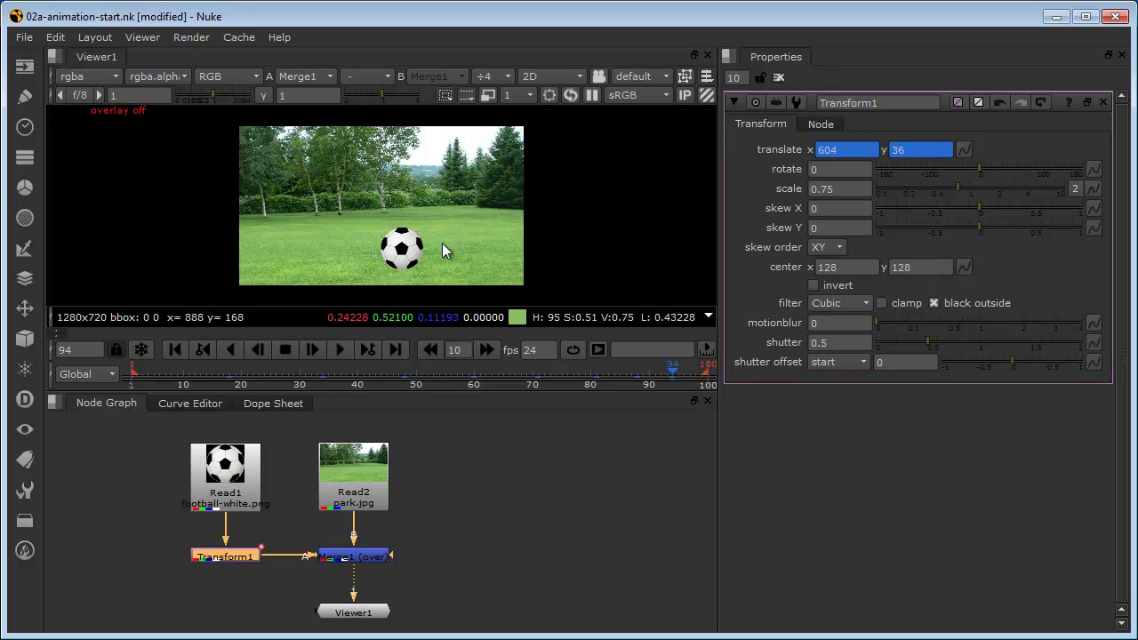
key("o")
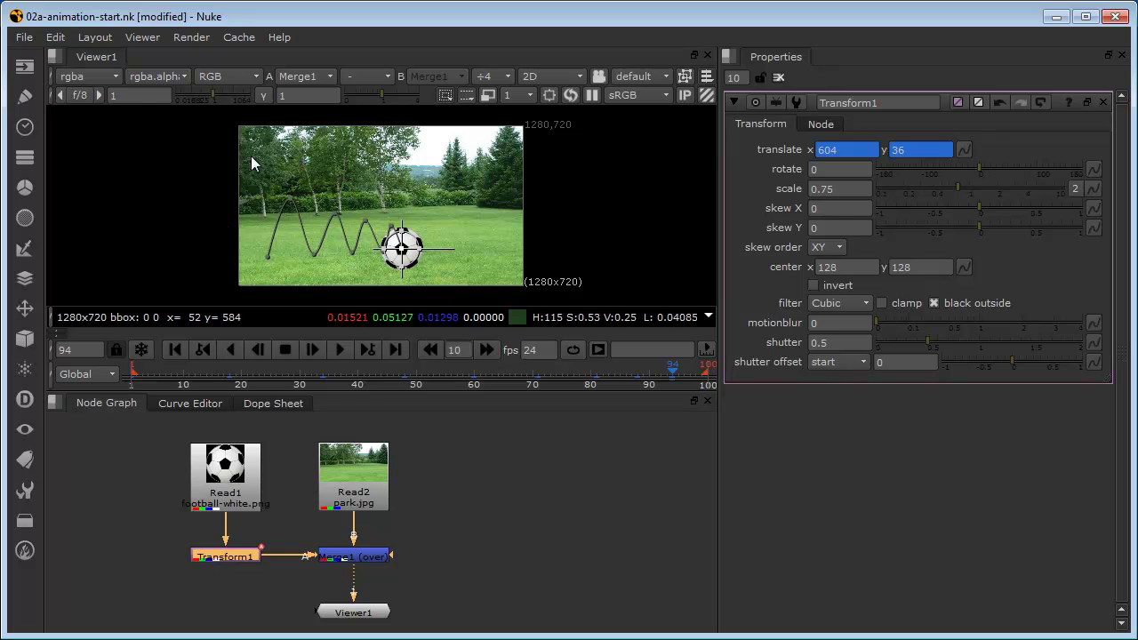
key("o")
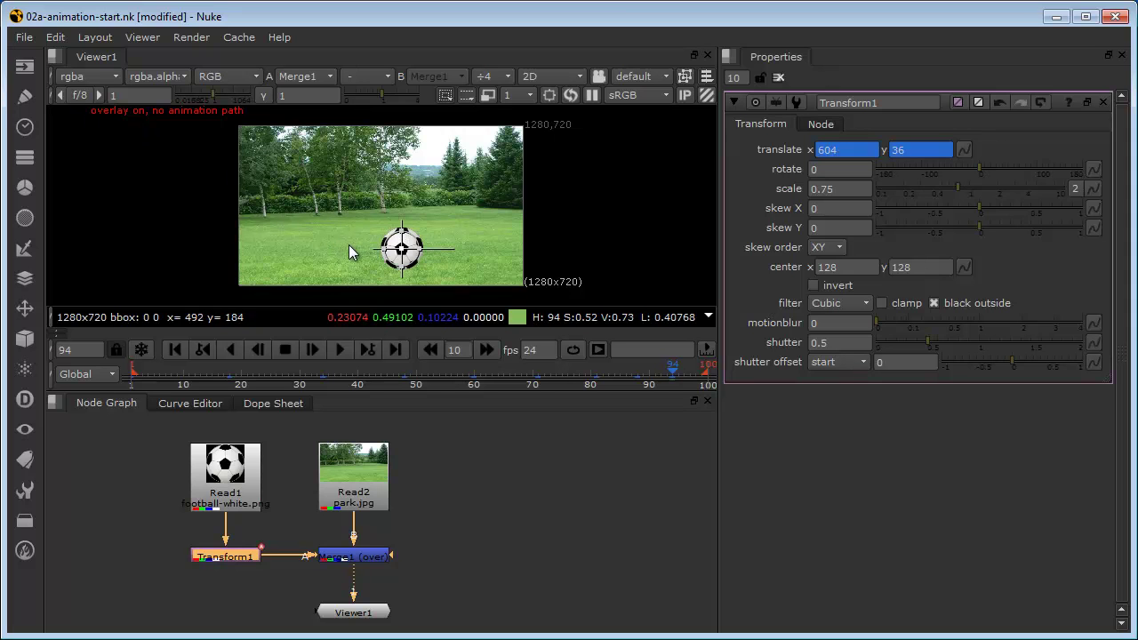
key("o")
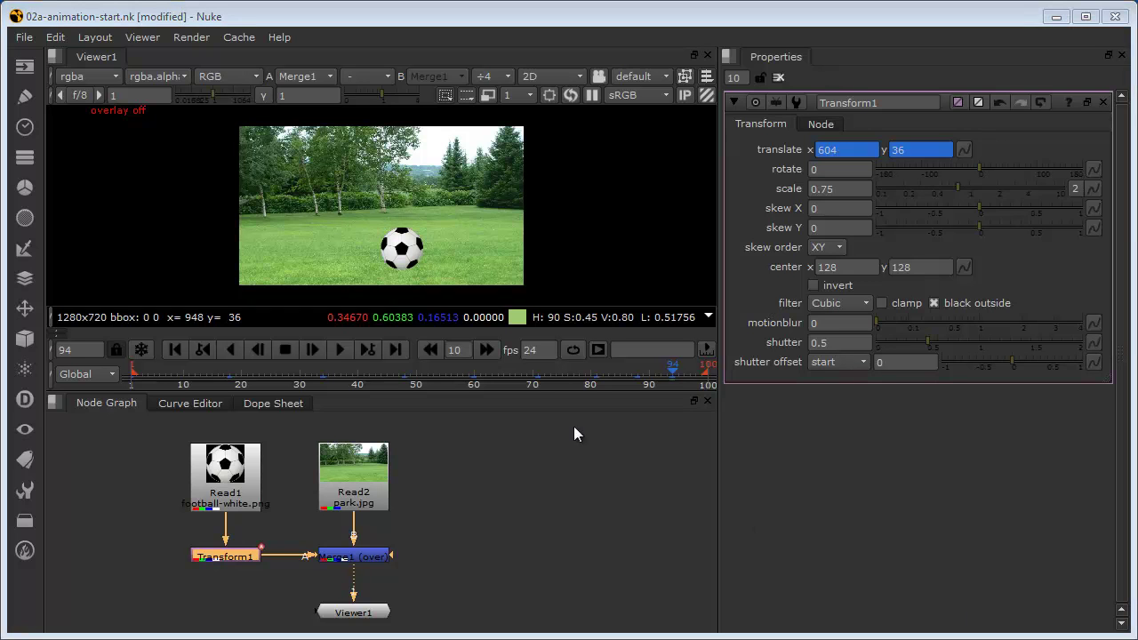
left_click(131, 374)
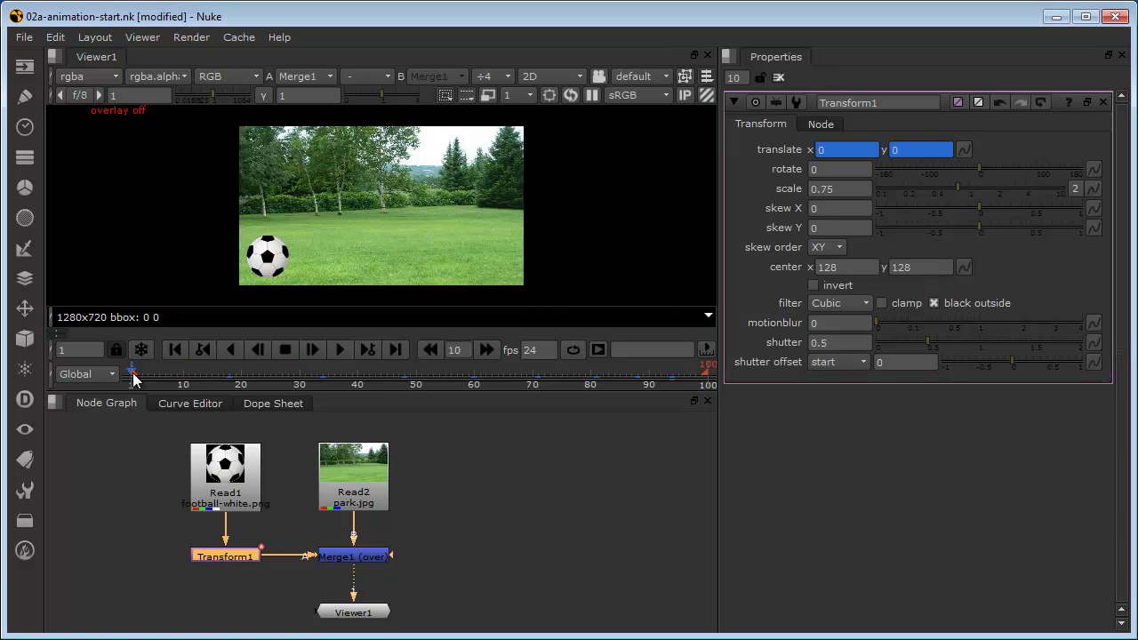
left_click(340, 350)
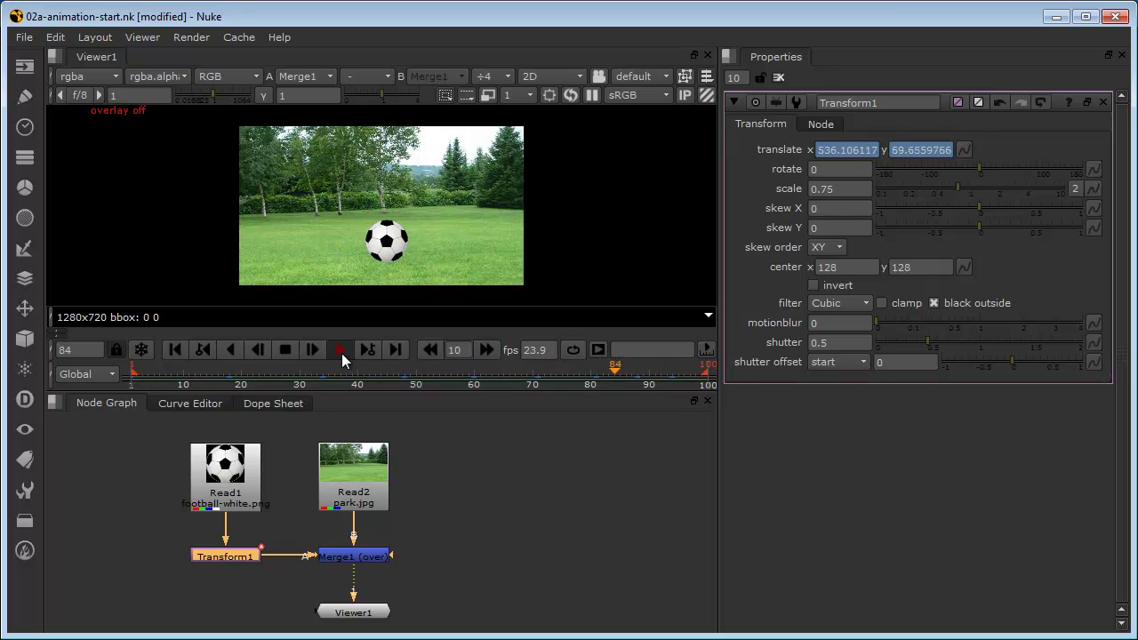
left_click(286, 349)
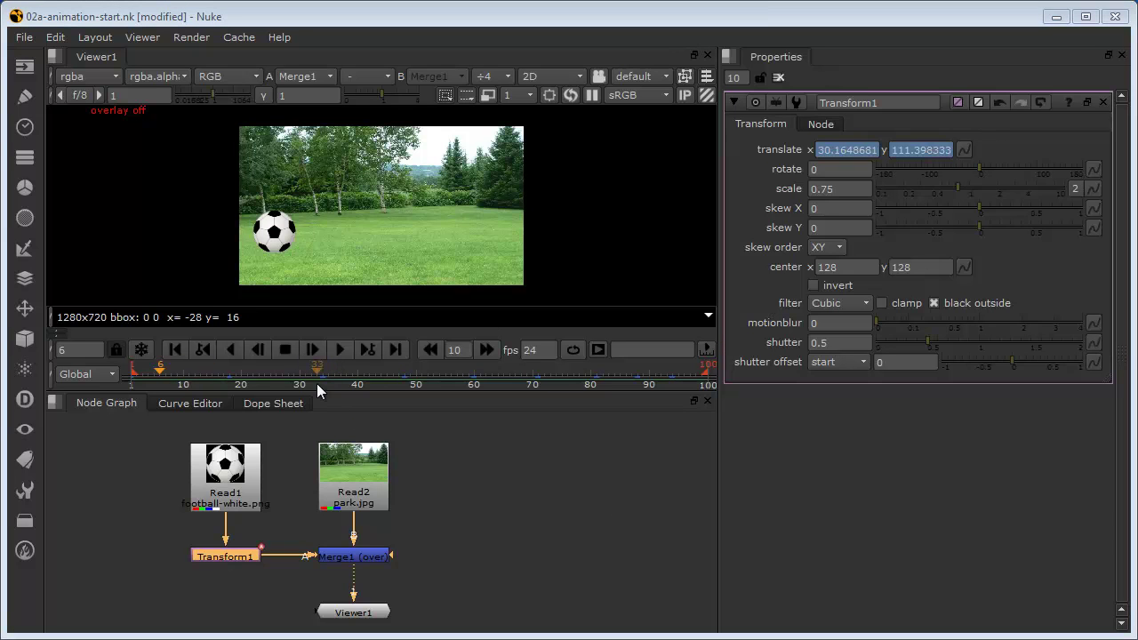
- In the Dope Sheet, move the last column of translate keys to frame 100
left_click(273, 404)
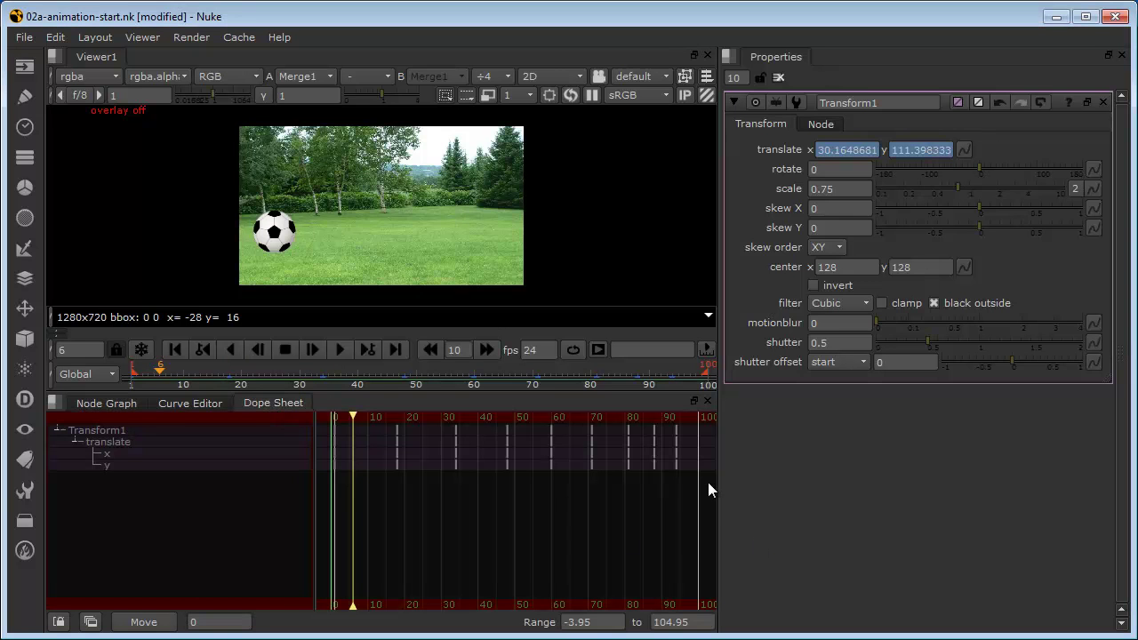
left_click_drag(702, 482, 320, 413)
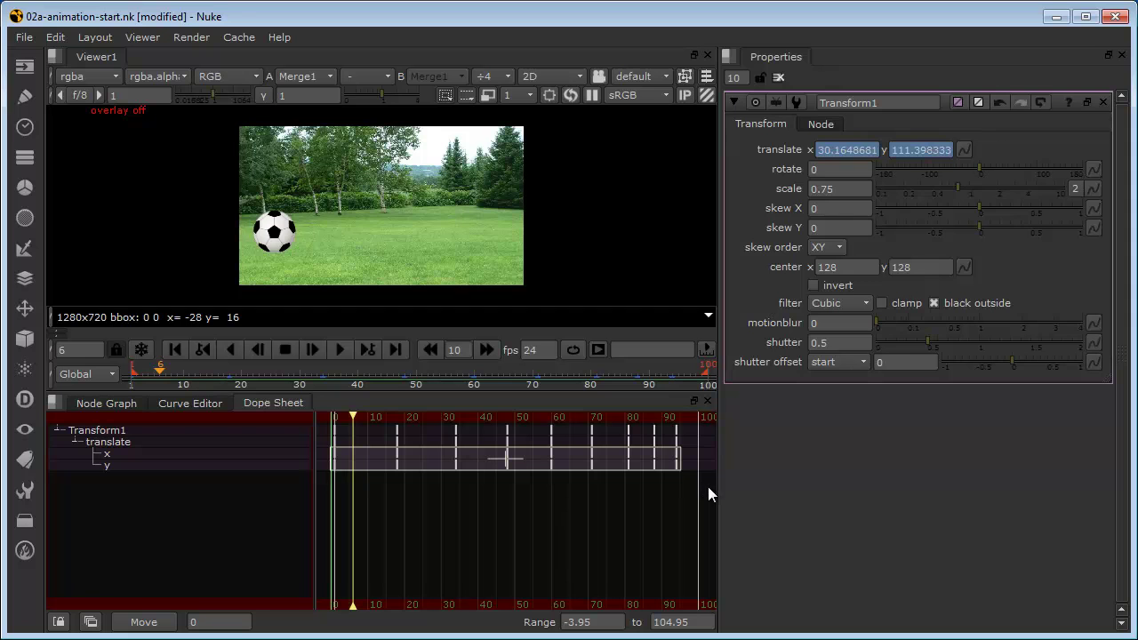
left_click_drag(675, 368, 707, 382)
left_click_drag(711, 503, 667, 416)
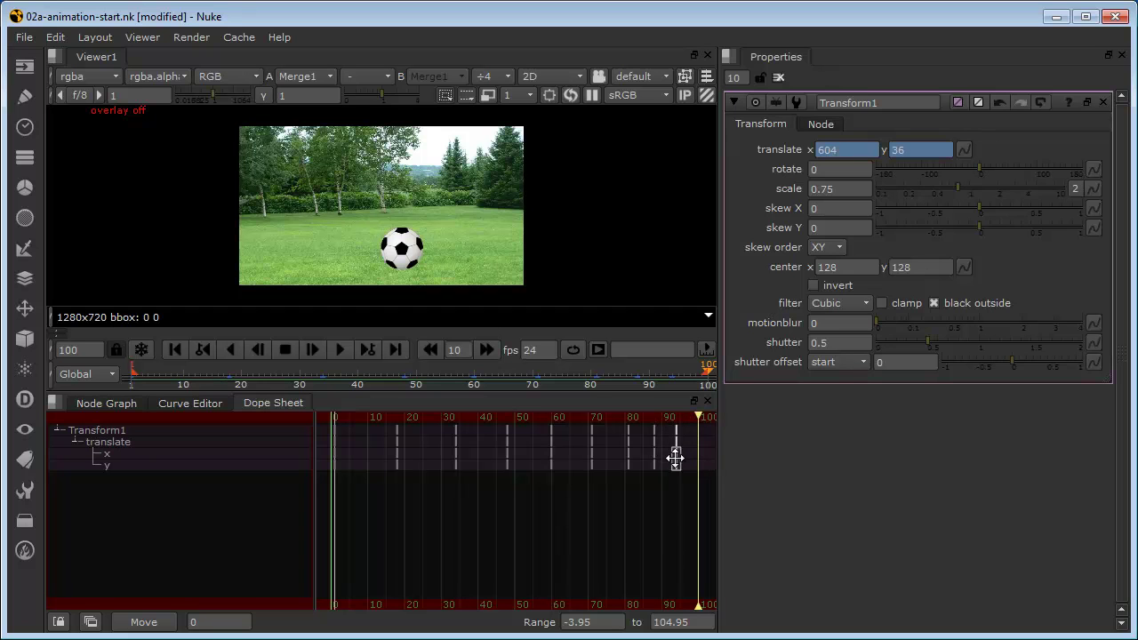
left_click_drag(675, 458, 642, 419)
- Retime the keys near frames 88, 80, 90, 70 and 60 by a frame or two
left_click_drag(655, 462, 616, 413)
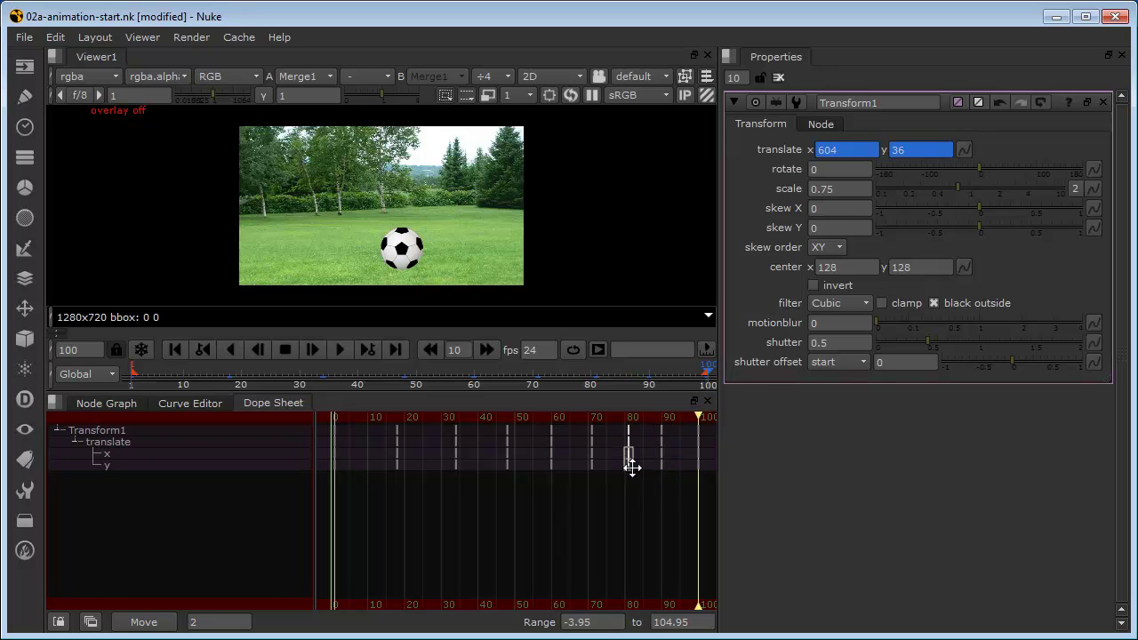
left_click_drag(628, 466, 641, 415)
left_click_drag(663, 468, 666, 468)
left_click_drag(601, 478, 583, 414)
left_click_drag(591, 461, 583, 465)
left_click_drag(533, 418, 534, 420)
left_click_drag(552, 459, 545, 462)
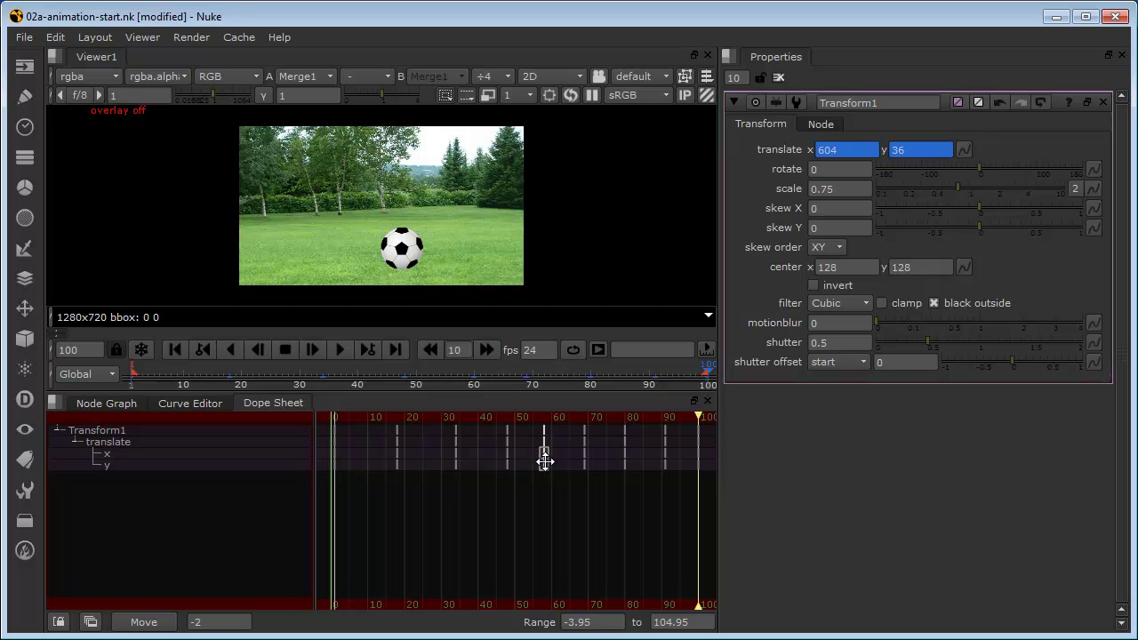
- Shift the frame 47, 32, 17 and 44 keys earlier, then deselect all keys
mouse_move(491, 426)
left_mouse_down()
mouse_move(500, 462)
mouse_move(435, 418)
left_mouse_up()
left_click_drag(457, 465, 454, 466)
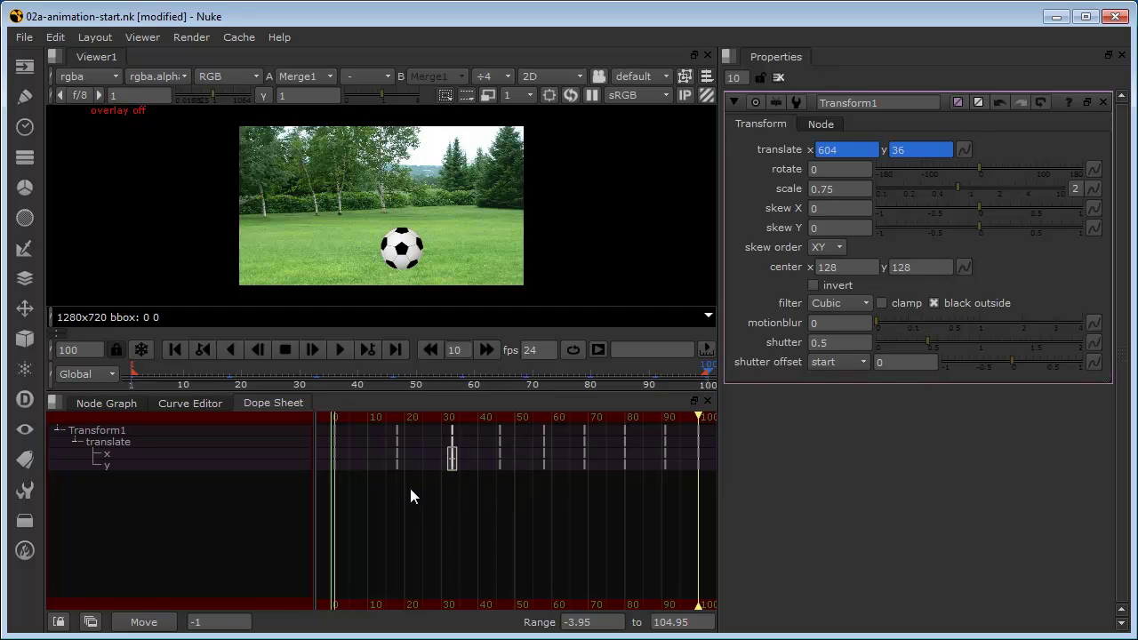
left_click_drag(408, 496, 389, 458)
left_click(472, 464)
left_click_drag(442, 425, 443, 427)
left_click_drag(501, 504, 445, 430)
left_click_drag(497, 468, 493, 469)
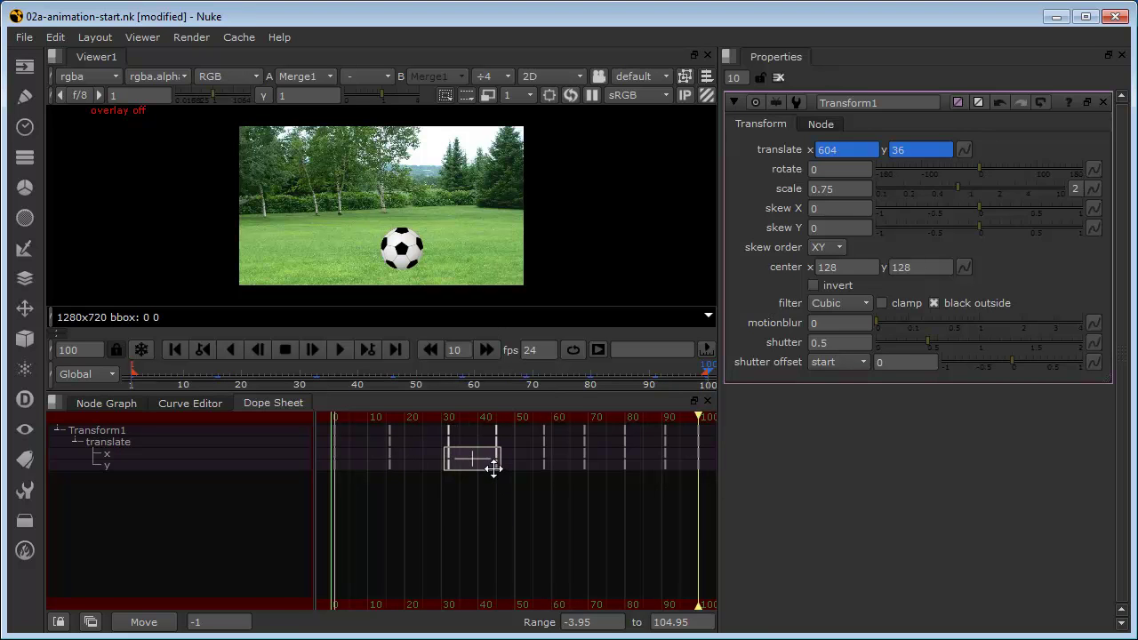
left_click(476, 543)
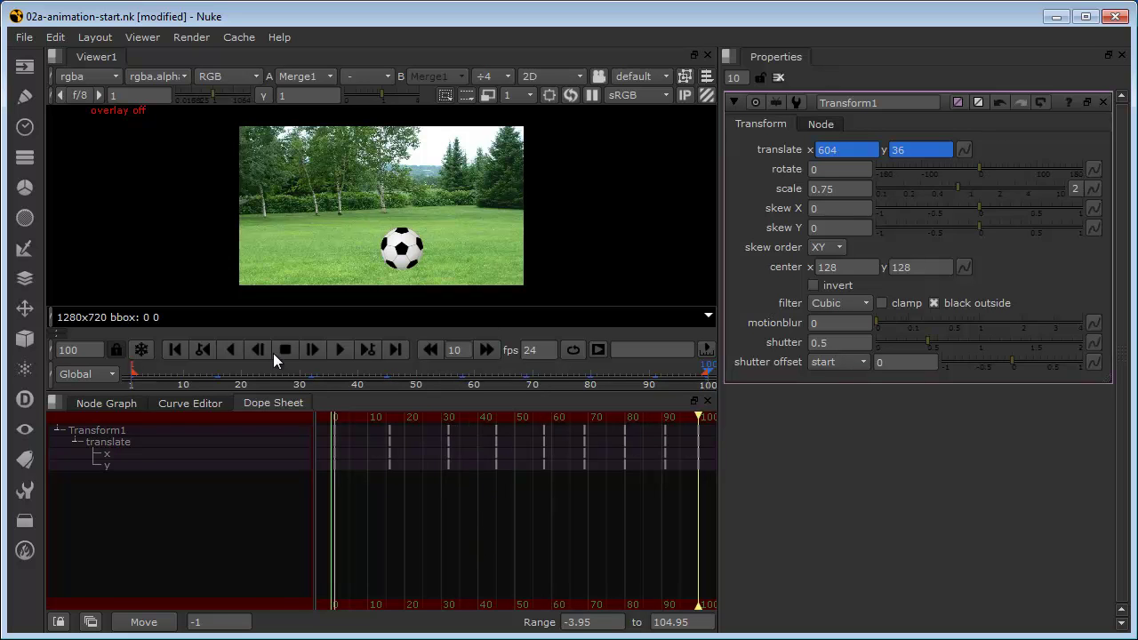
- Play back the retimed bounce, stop, and scrub to frame 16 to check the first peak
left_click(341, 349)
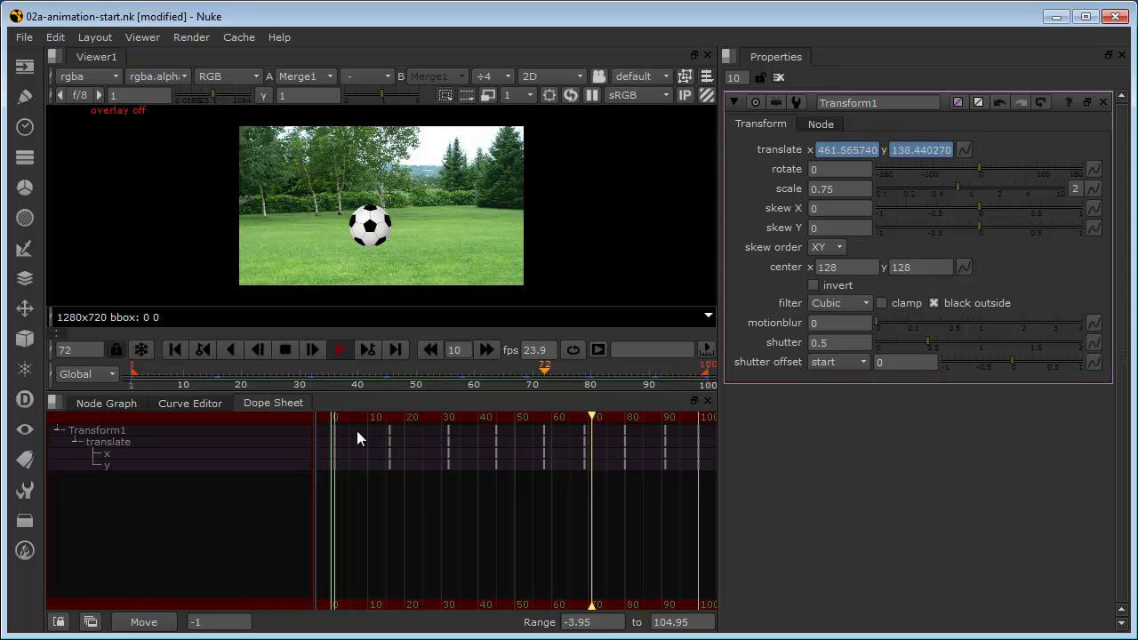
left_click(286, 349)
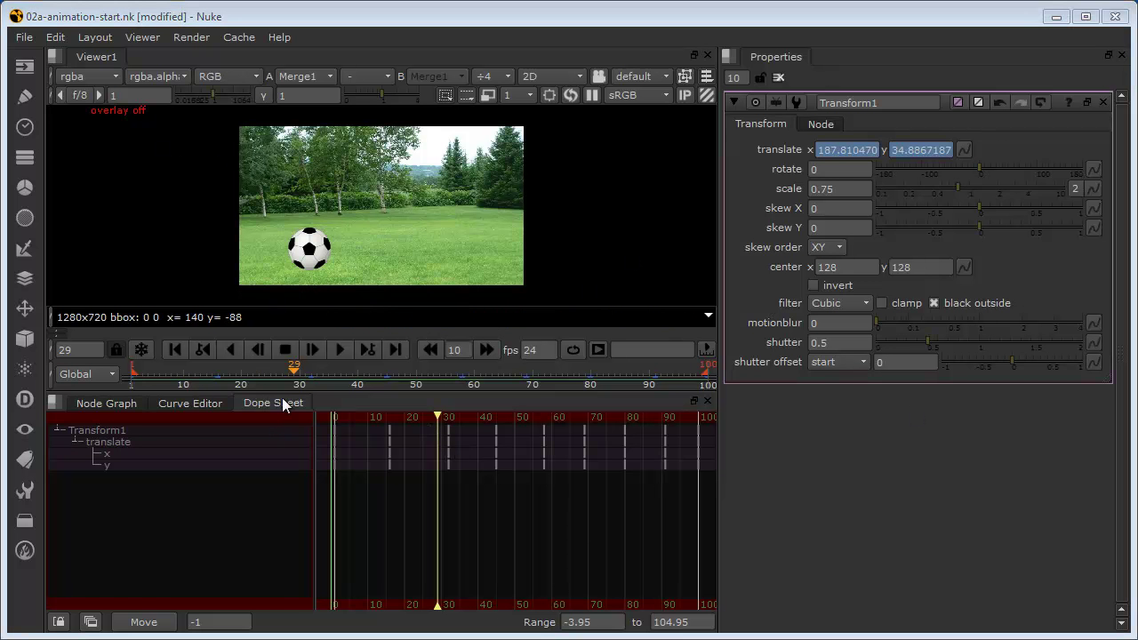
left_click(152, 370)
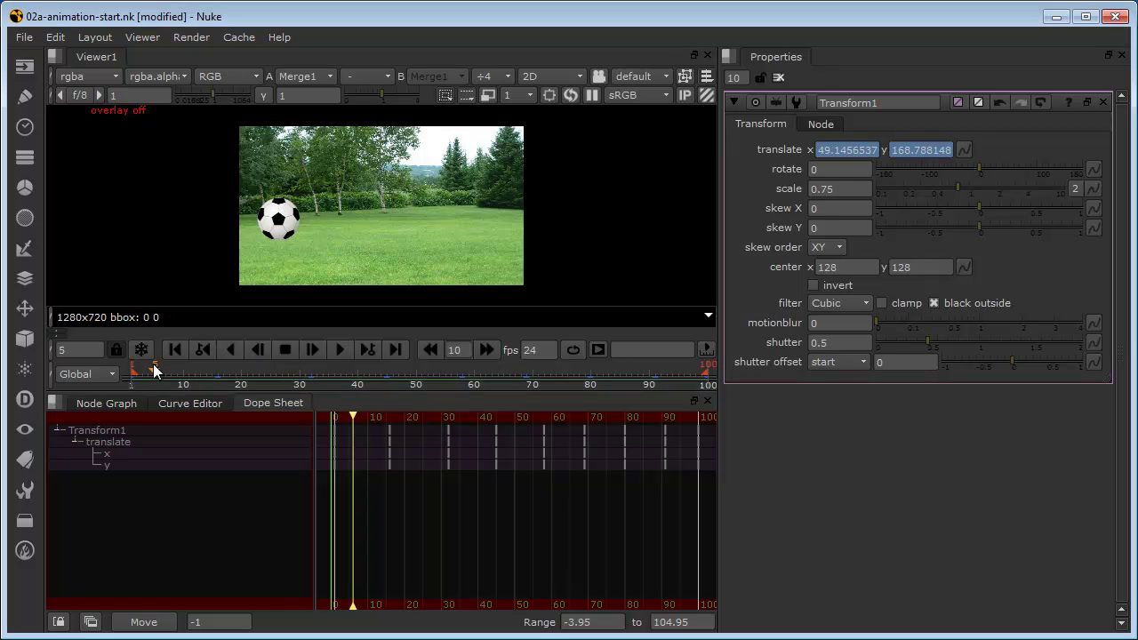
mouse_move(152, 370)
left_mouse_down()
mouse_move(137, 373)
mouse_move(309, 376)
mouse_move(134, 378)
left_mouse_up()
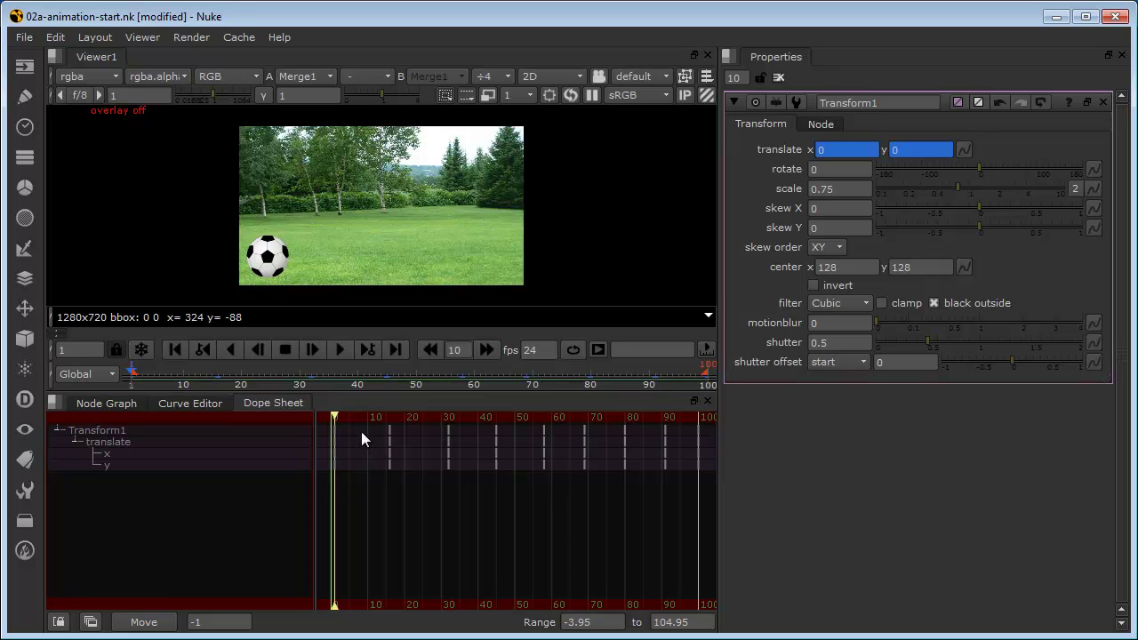
mouse_move(335, 415)
left_mouse_down()
mouse_move(388, 415)
mouse_move(333, 415)
left_mouse_up()
- Show Transform1's translate curves and isolate translate y with its four shrinking bounce peaks
left_click(182, 404)
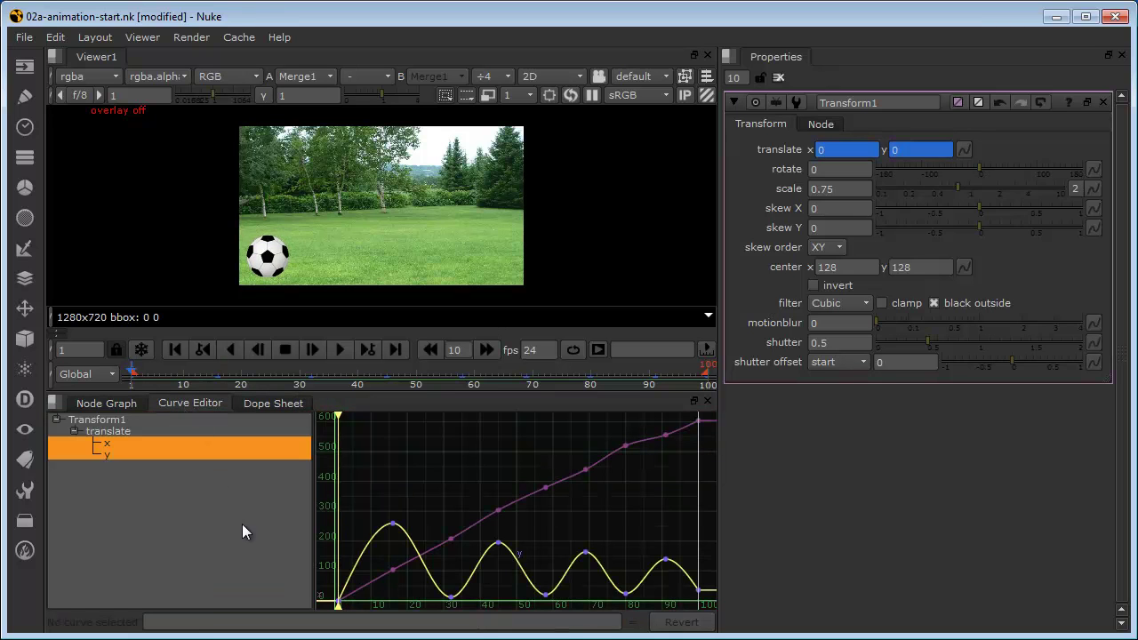
left_click(114, 455)
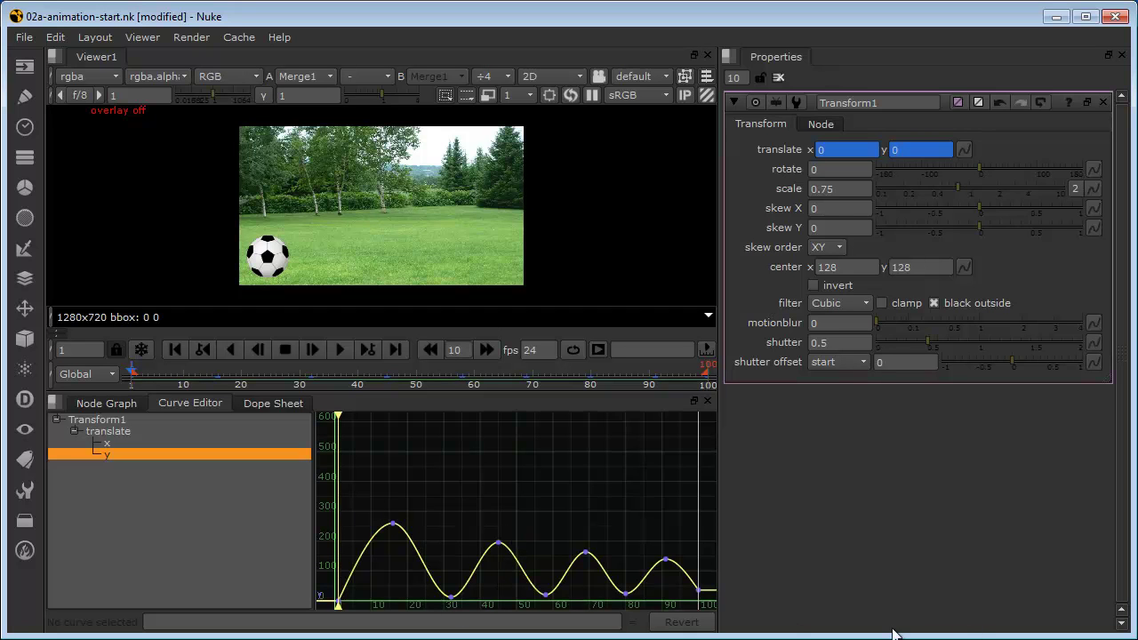
left_click_drag(362, 500, 703, 562)
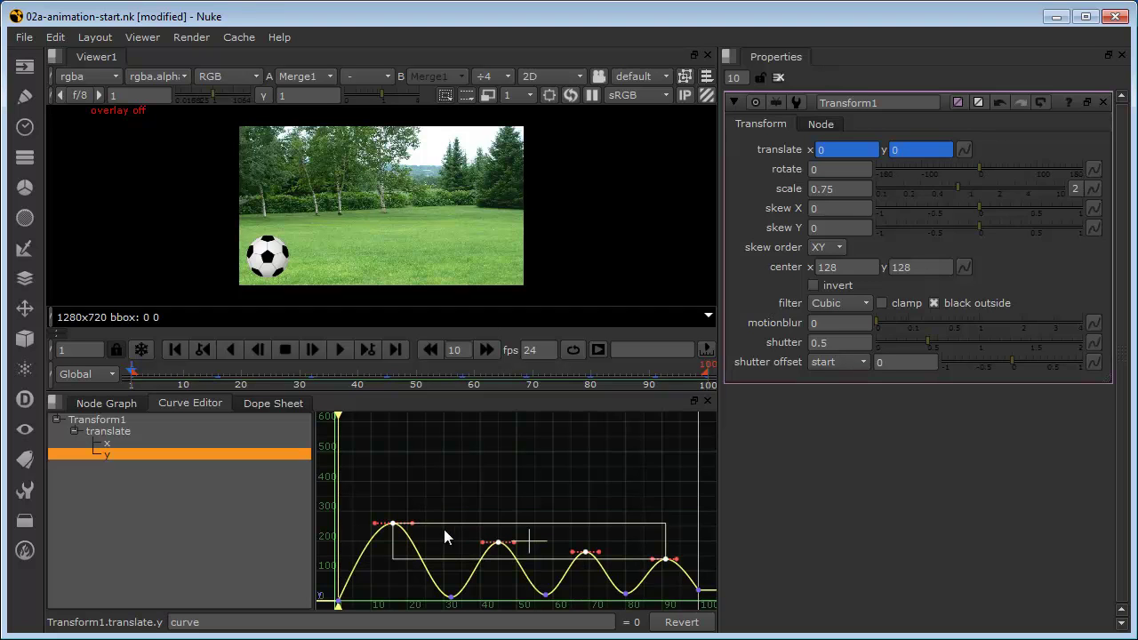
left_click(385, 535)
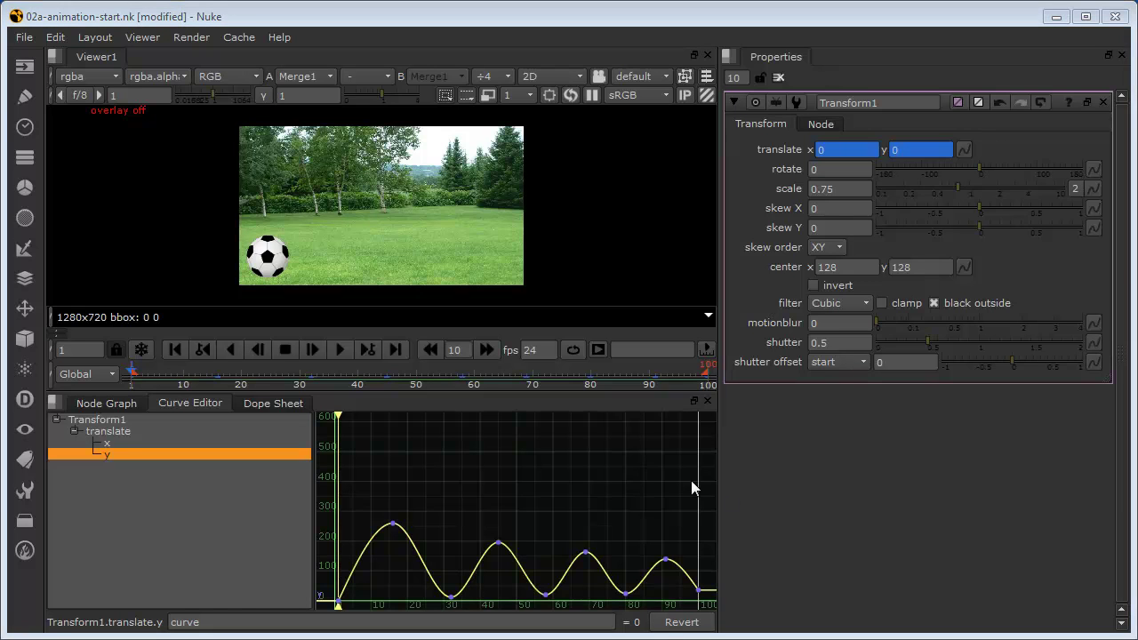
- Isolate the translate x curve, climbing steadily from 0 to about 600 by frame 100
left_click(109, 442)
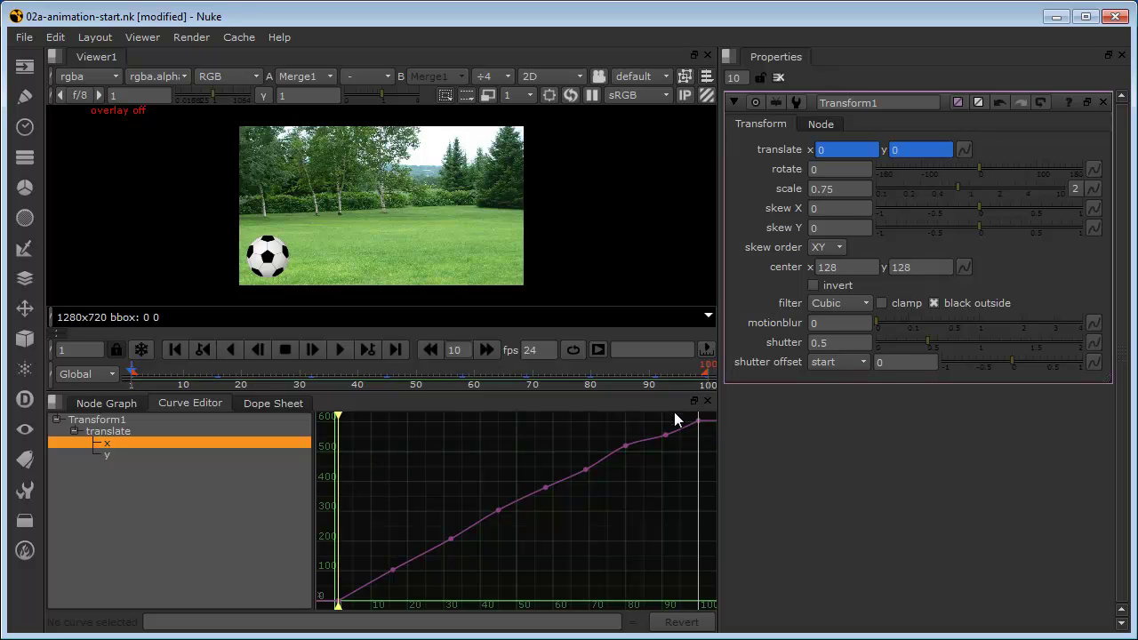
- Clear the translate x key selection in the Dope Sheet and return to both curves in the Curve Editor
left_click_drag(665, 470, 373, 587)
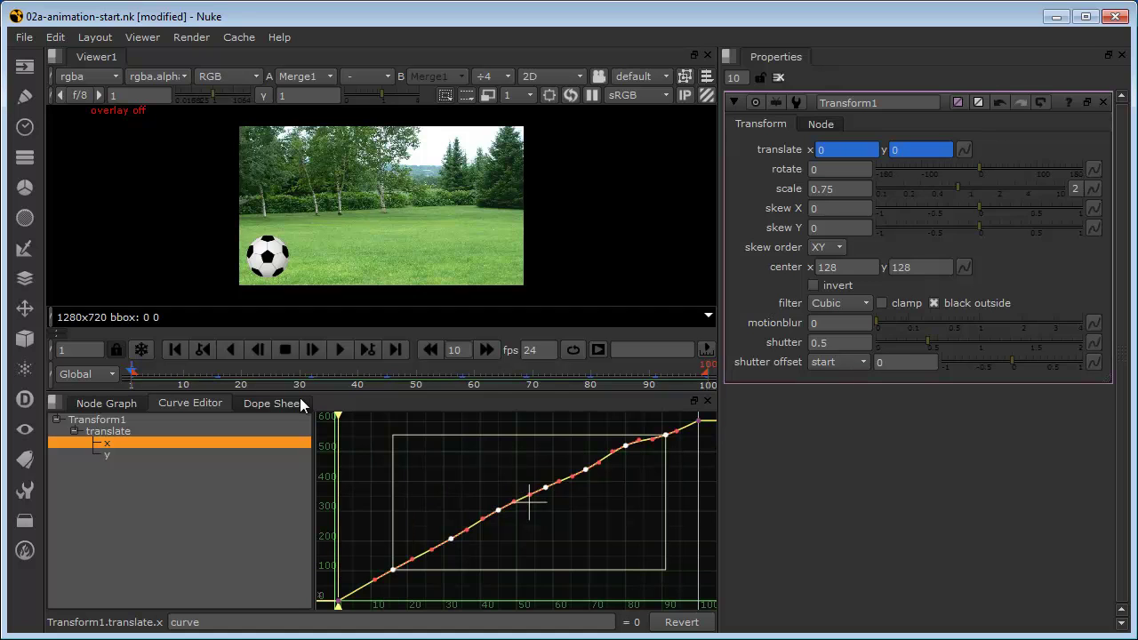
left_click(273, 404)
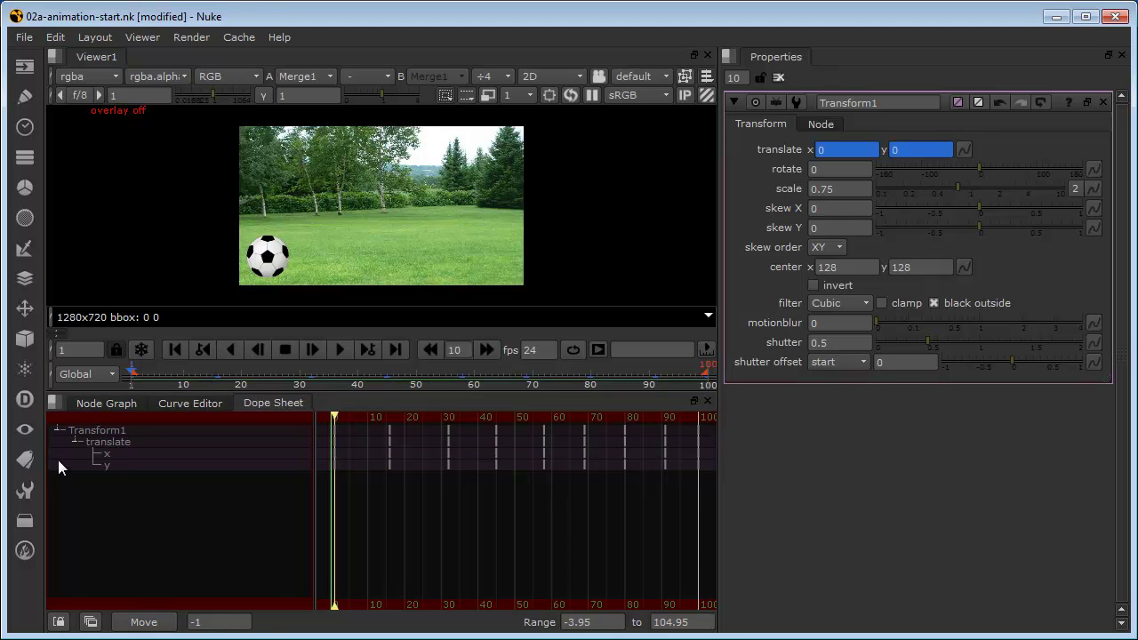
left_click(110, 450)
left_click(623, 487)
left_click_drag(676, 451, 327, 450)
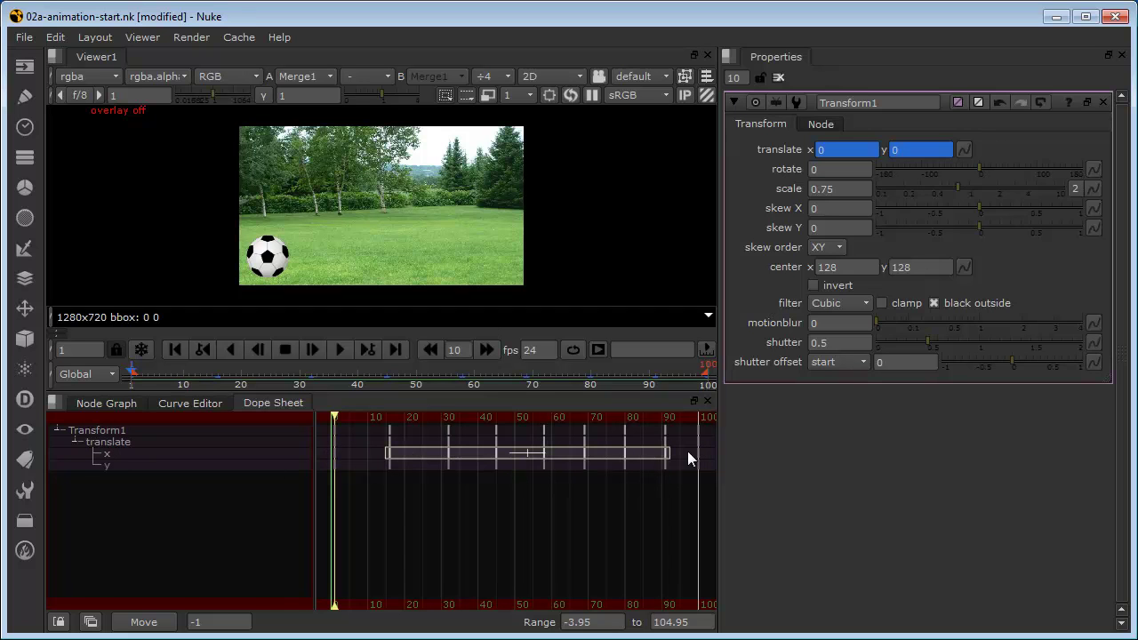
left_click(515, 475)
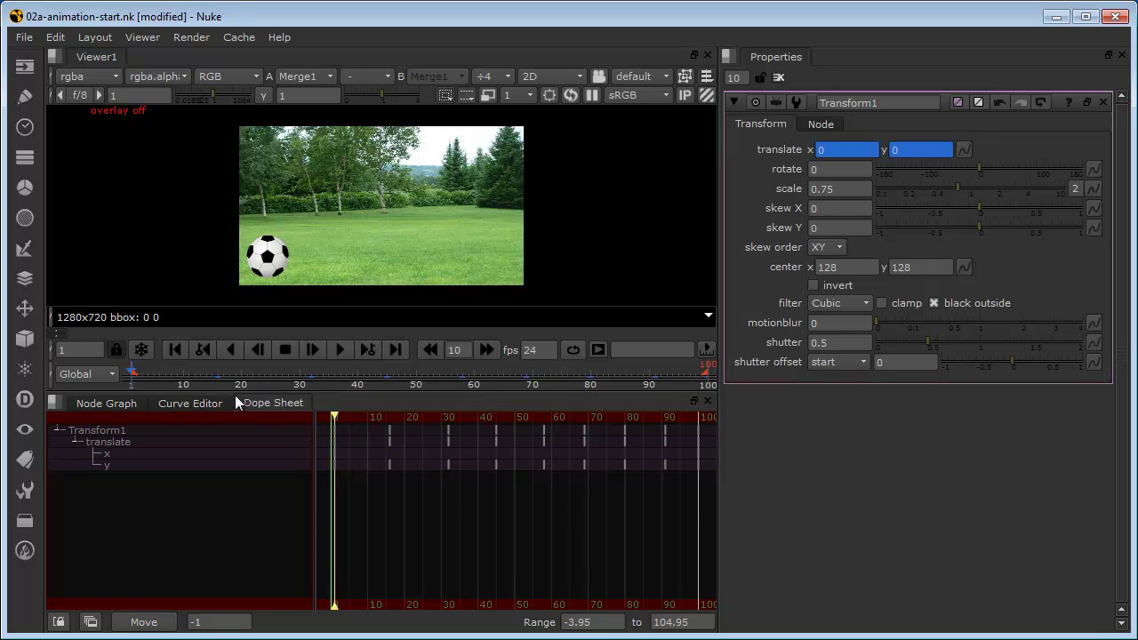
left_click(176, 403)
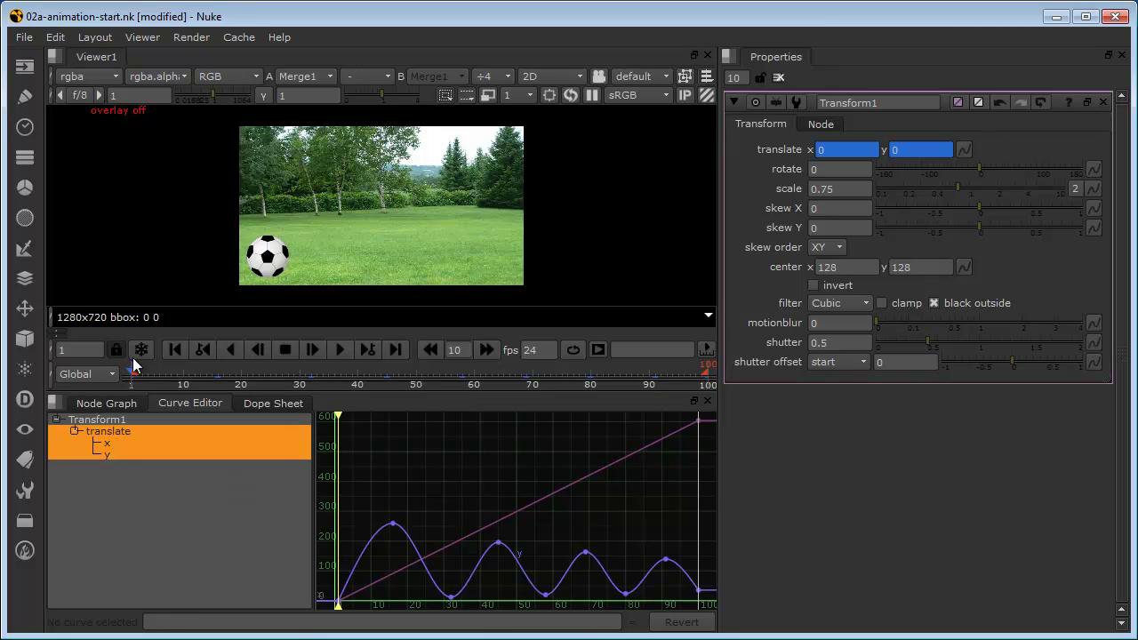
- Scrub to about frame 30 to check the landing and select the frame-32 translate.y key
left_click_drag(145, 372, 399, 426)
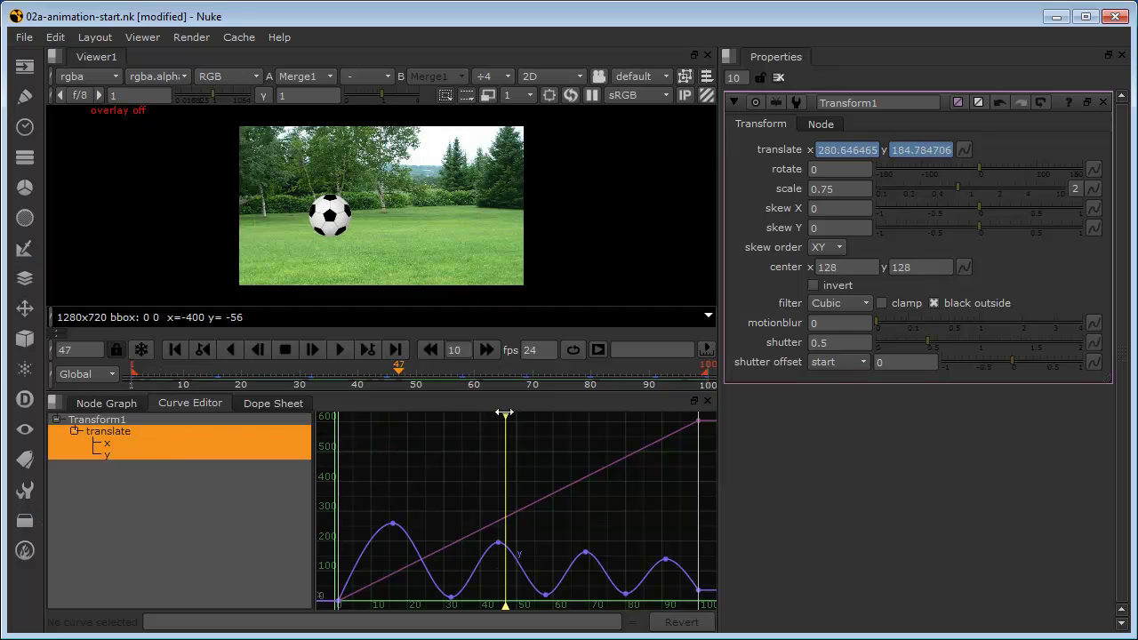
left_click_drag(500, 412, 443, 419)
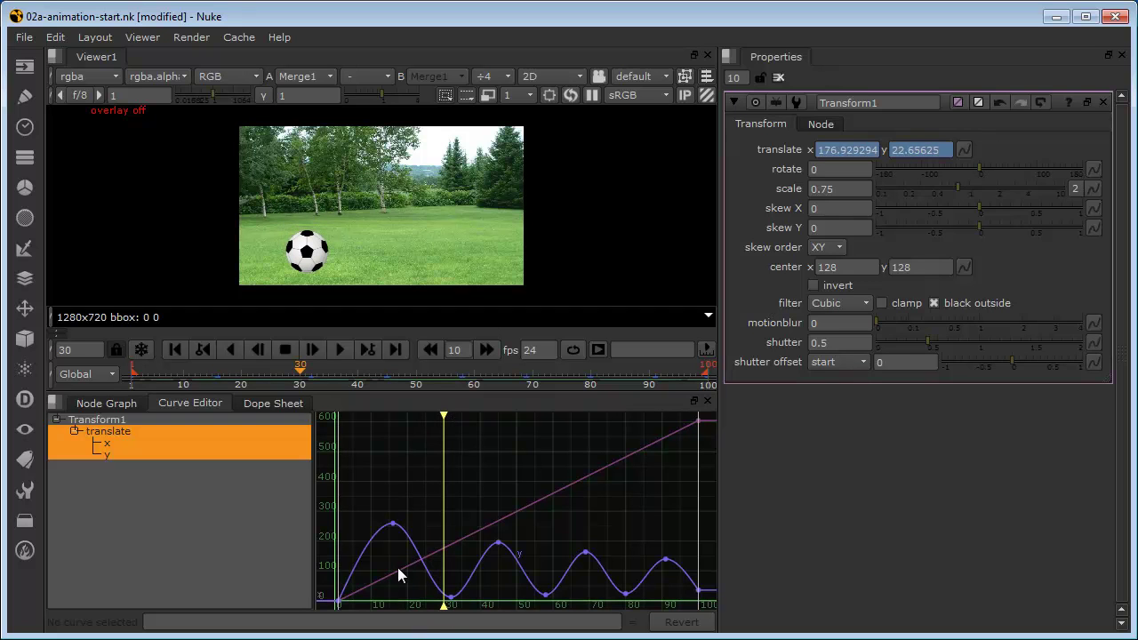
left_click(449, 595)
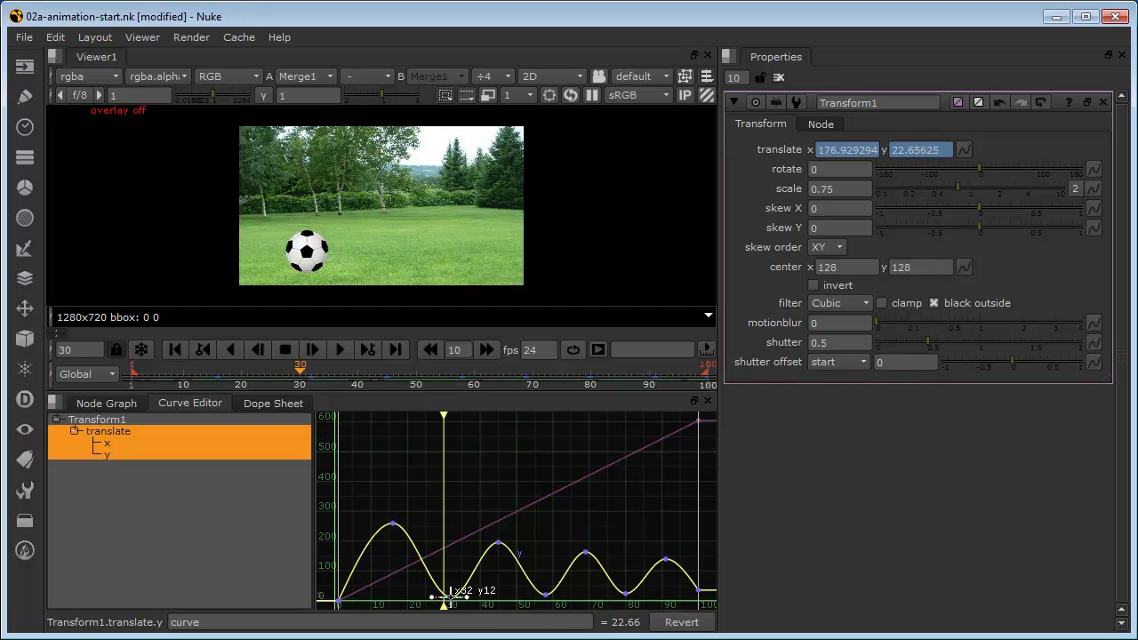
- Set the frame-32 bounce key's interpolation to Horizontal
right_click(451, 601)
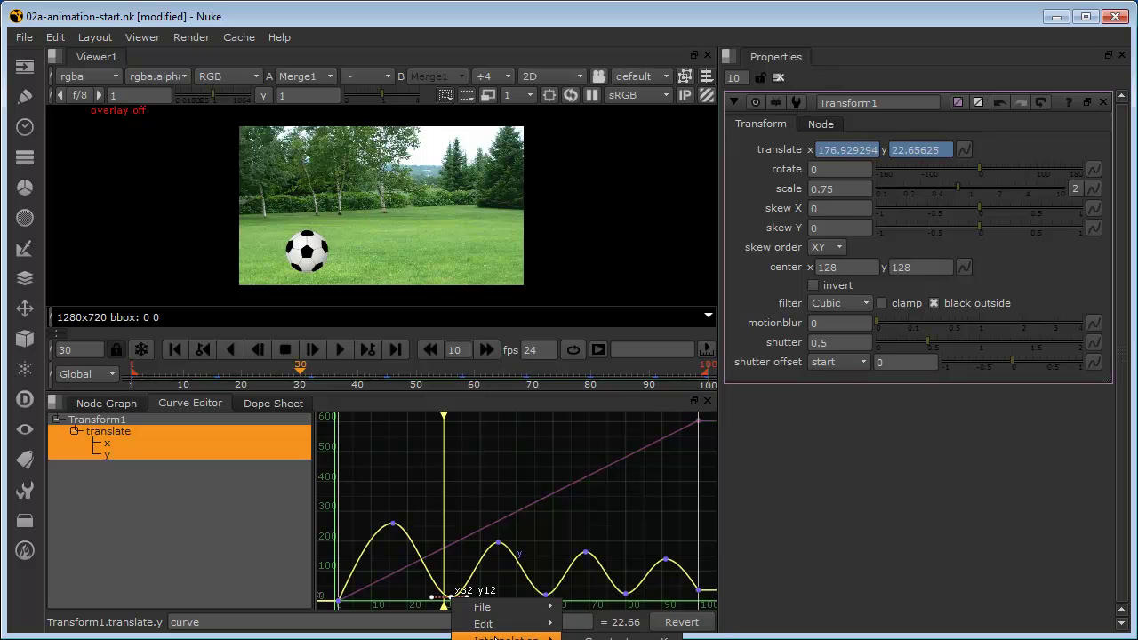
mouse_move(502, 637)
key("h")
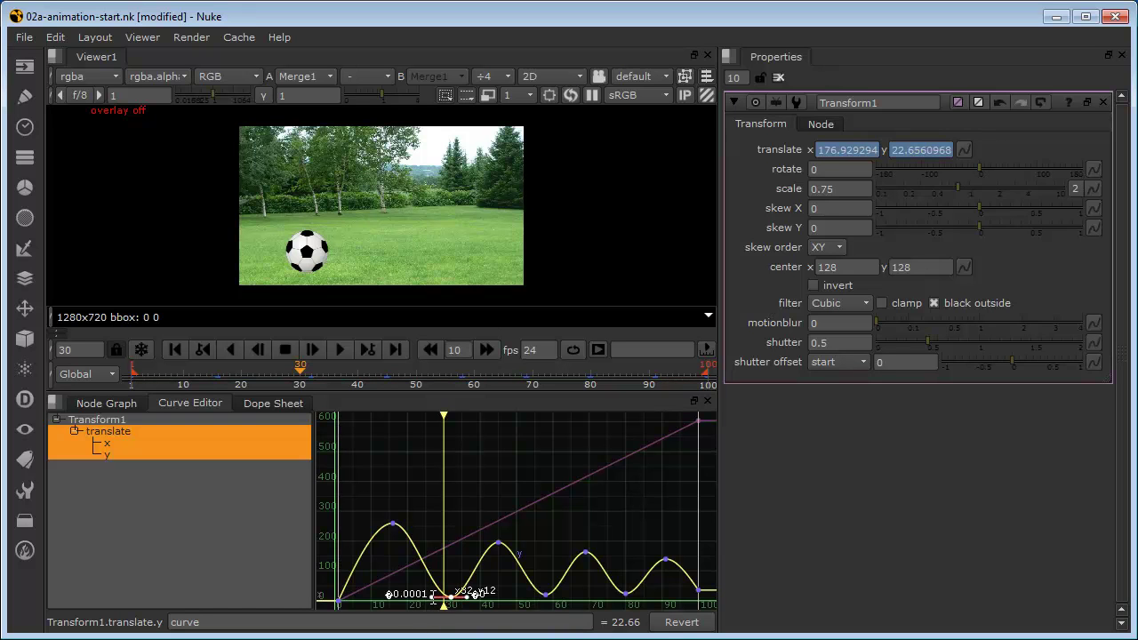
- Raise the frame-32 key's tangents to slopes −38 and 36 for a sharp V
scroll(423, 585, "up", 2)
scroll(427, 574, "up", 3)
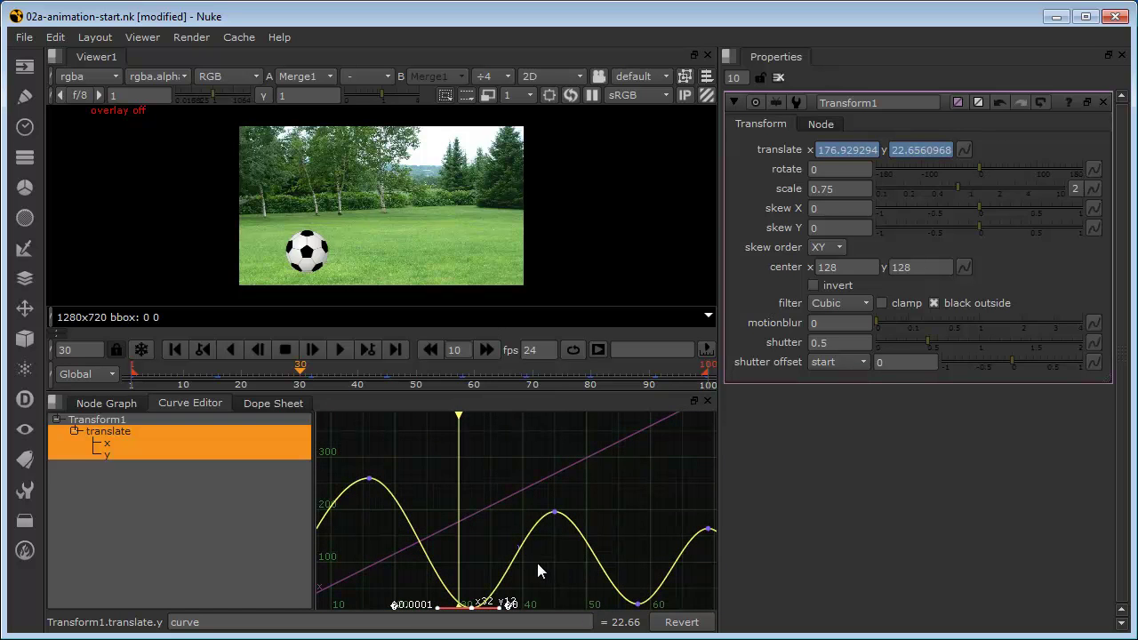
middle_click_drag(465, 566, 467, 474)
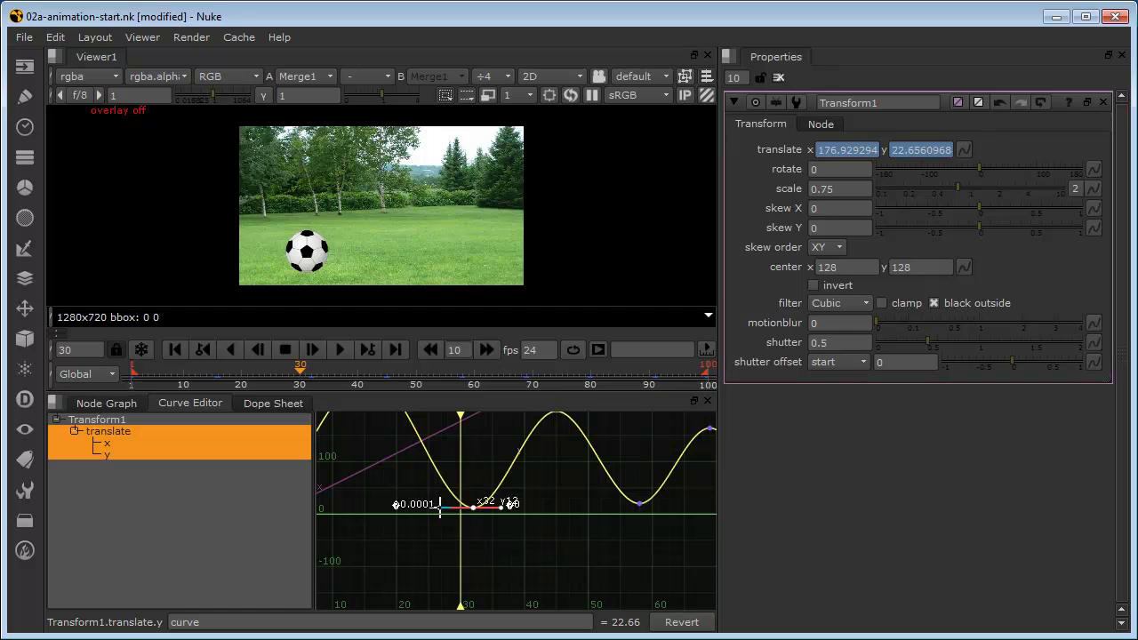
left_click_drag(439, 507, 463, 476)
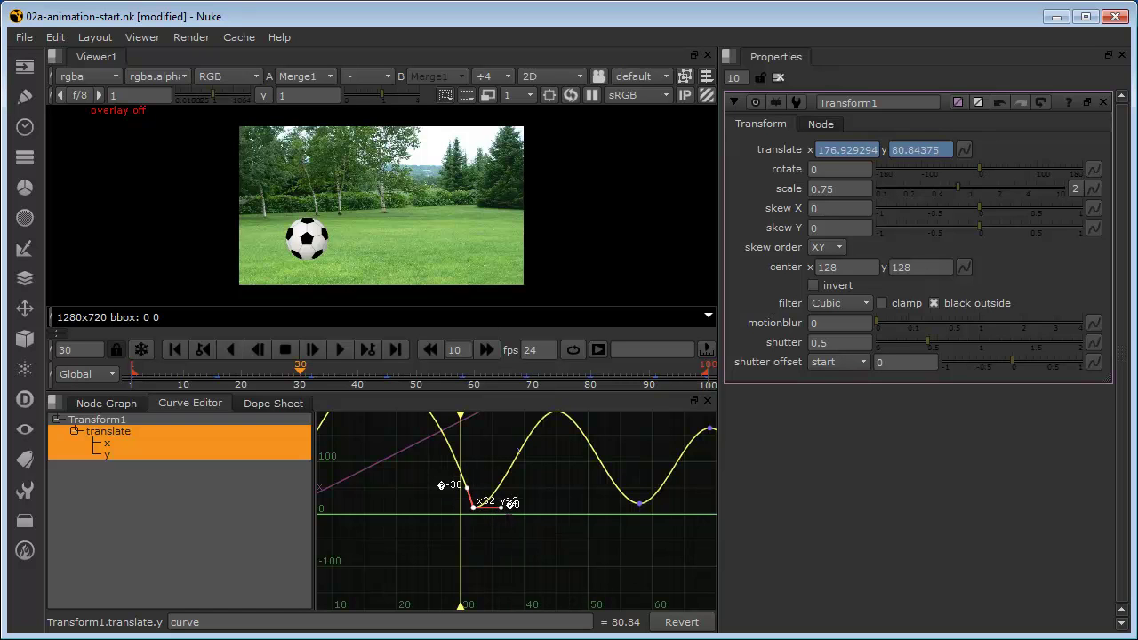
left_click_drag(503, 503, 481, 485)
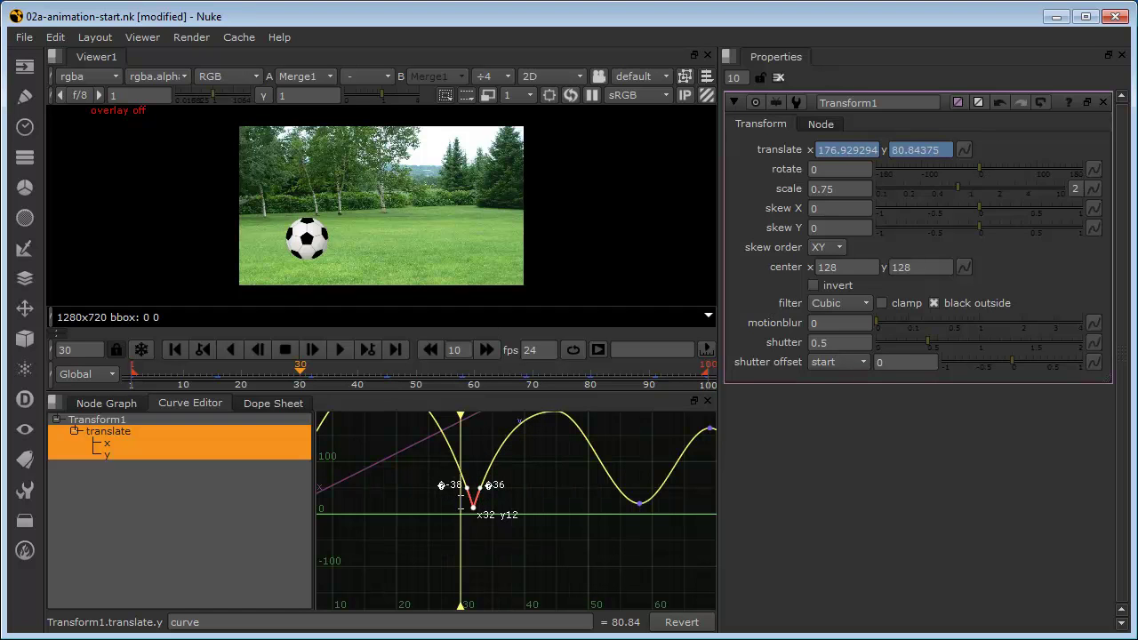
middle_click_drag(395, 424, 417, 476)
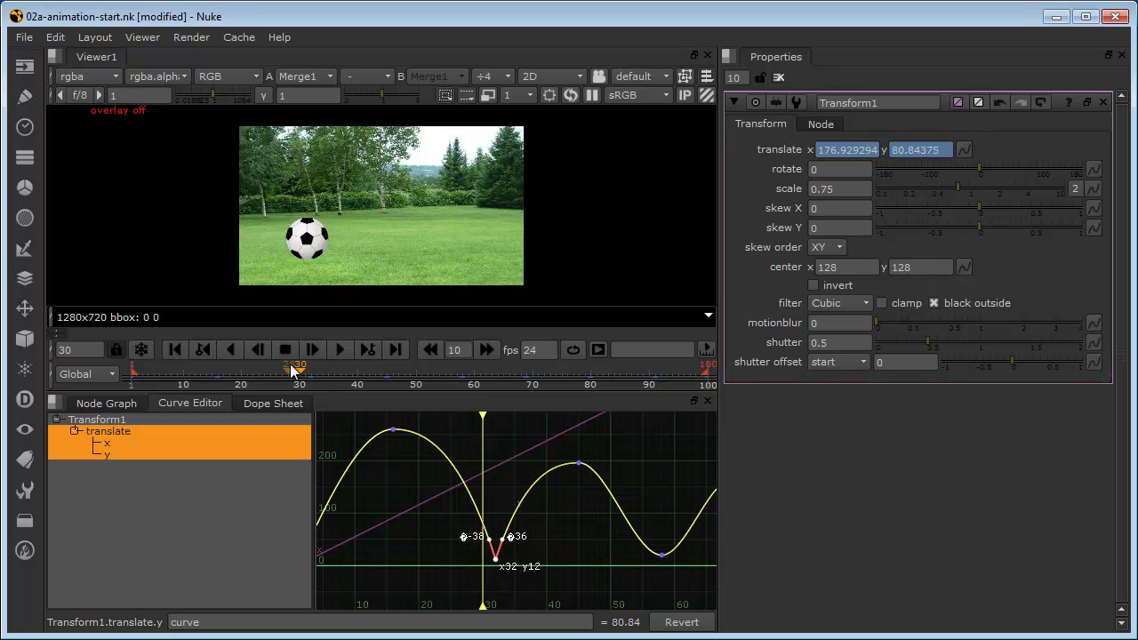
- Preview the sharpened bounce up to frame 50 and pan the curve toward the later keys
left_click_drag(293, 369, 415, 415)
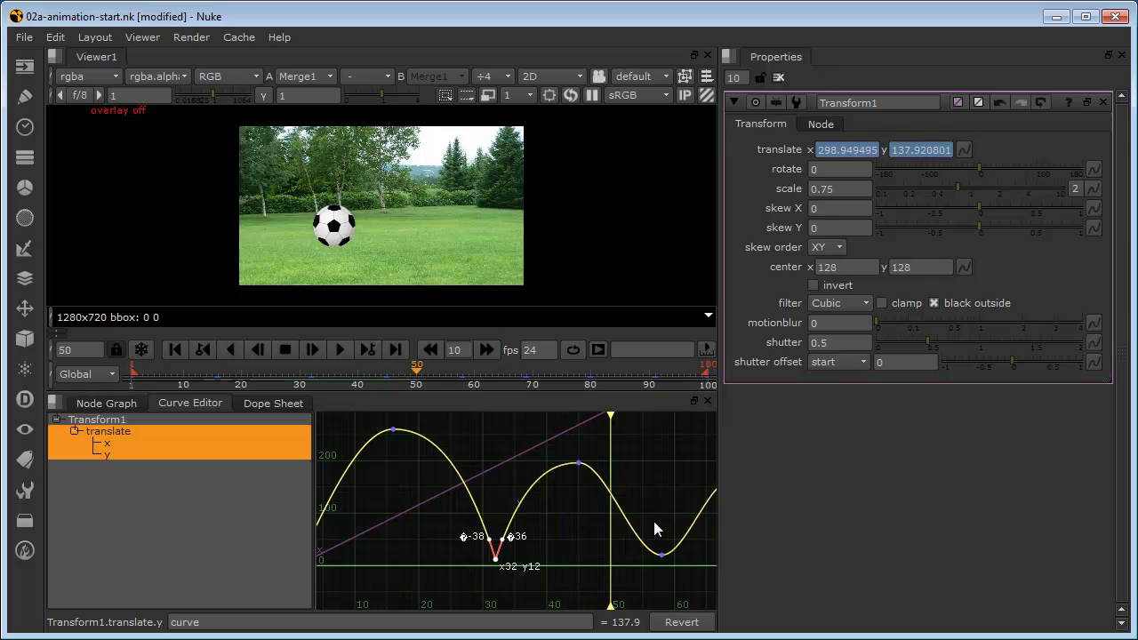
middle_click_drag(654, 520, 477, 503)
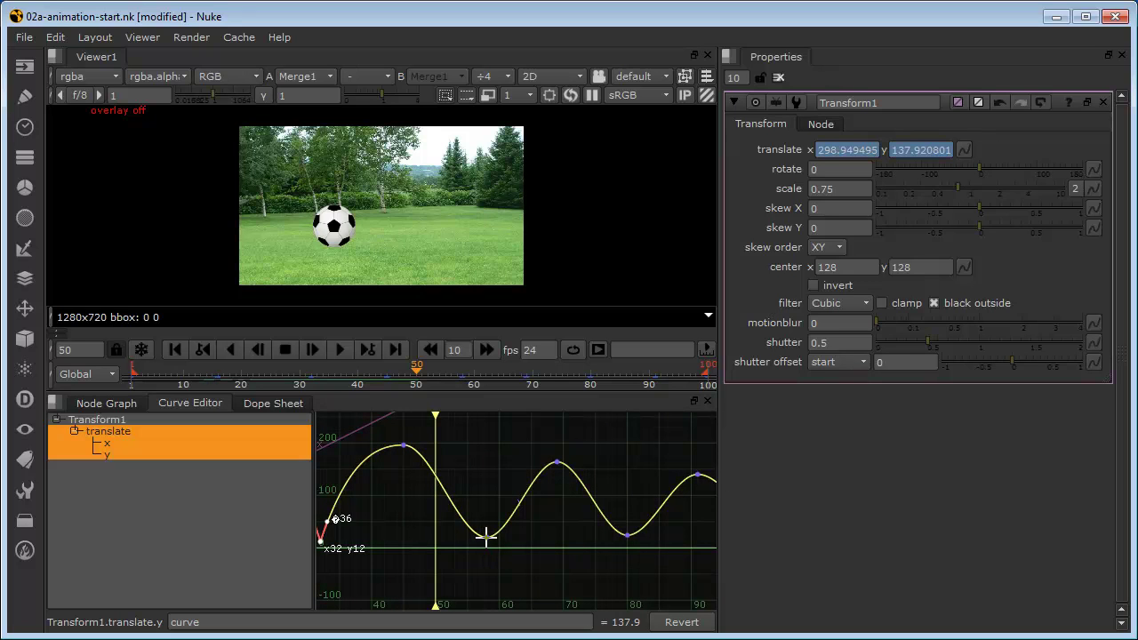
- Ground the frame-58 key as a sharp V (−30, 26) and lower the frame-80 key to 0
left_click(485, 535)
left_click_drag(486, 539, 486, 547)
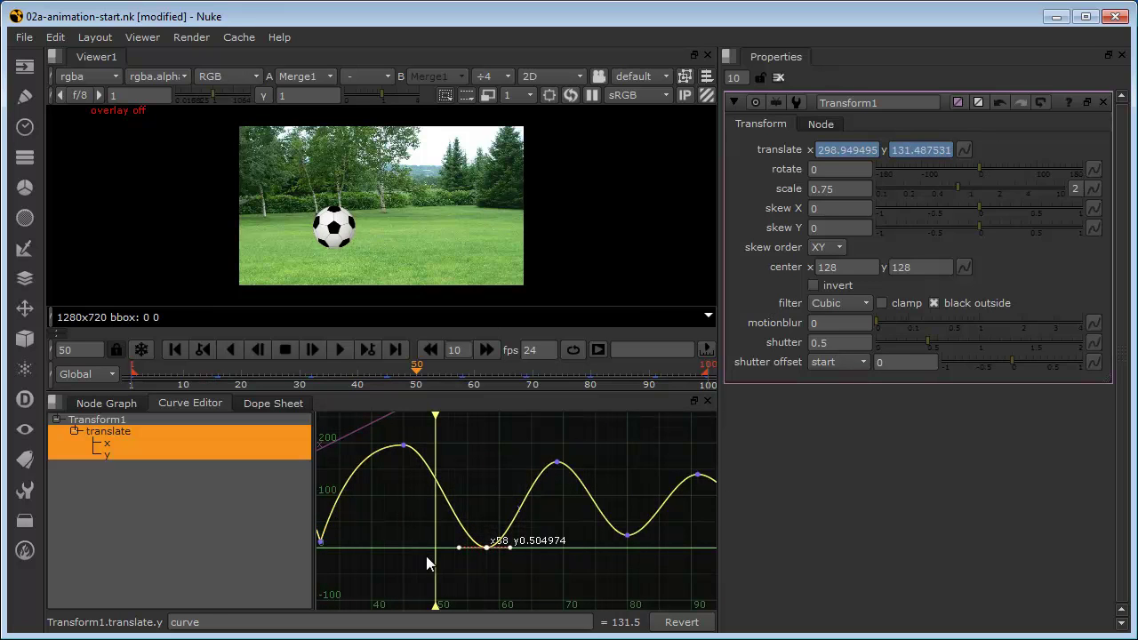
right_click(485, 547)
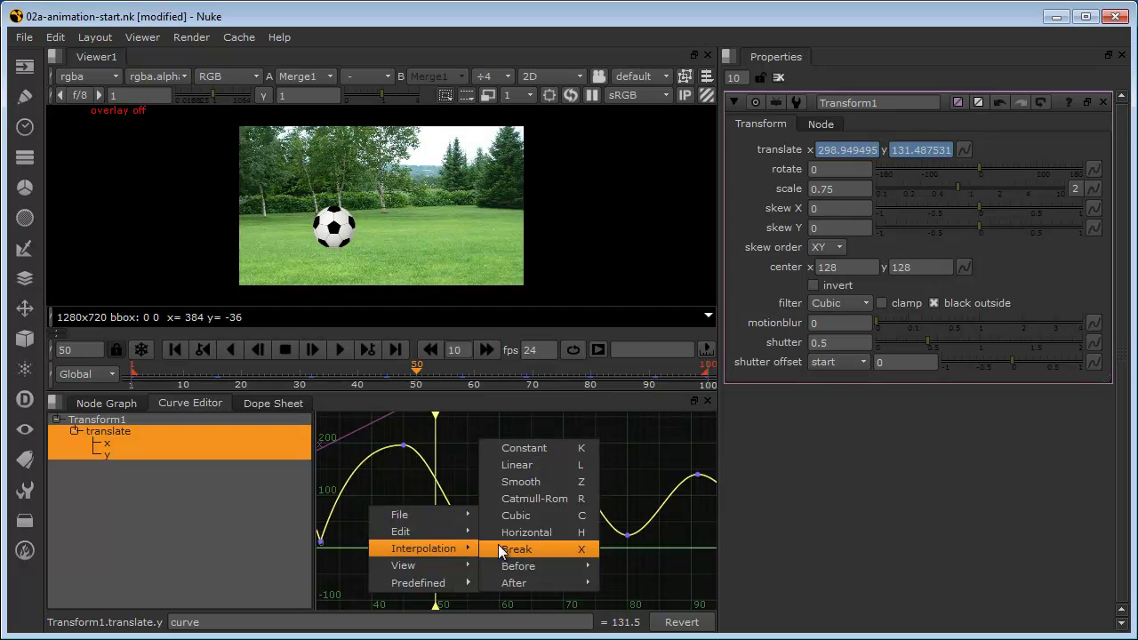
left_click(505, 534)
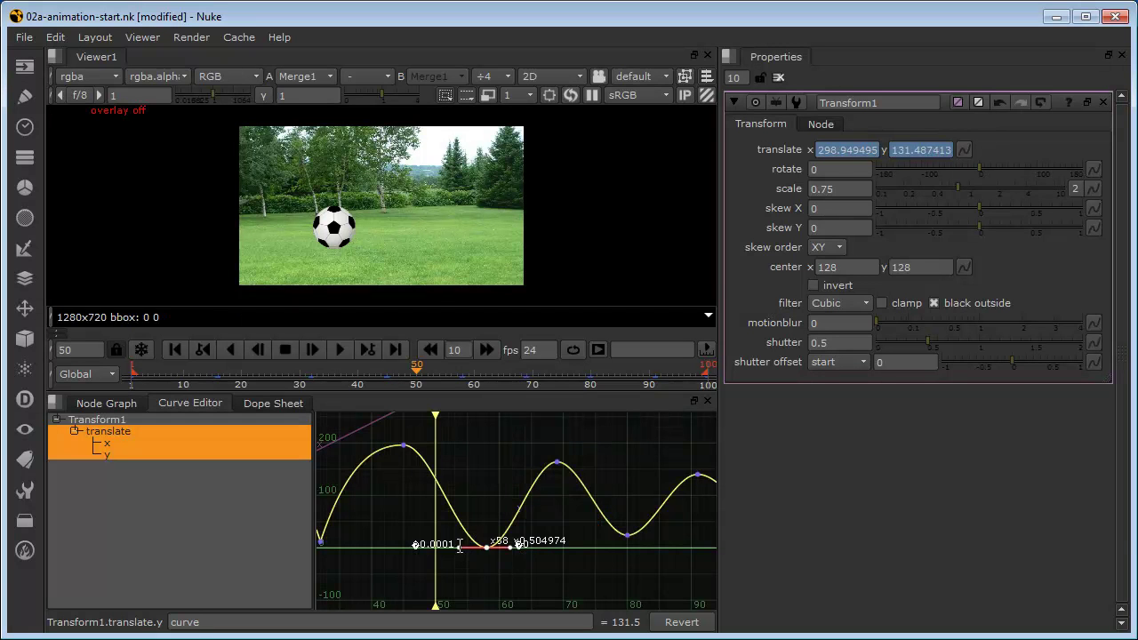
left_click_drag(460, 549, 476, 520)
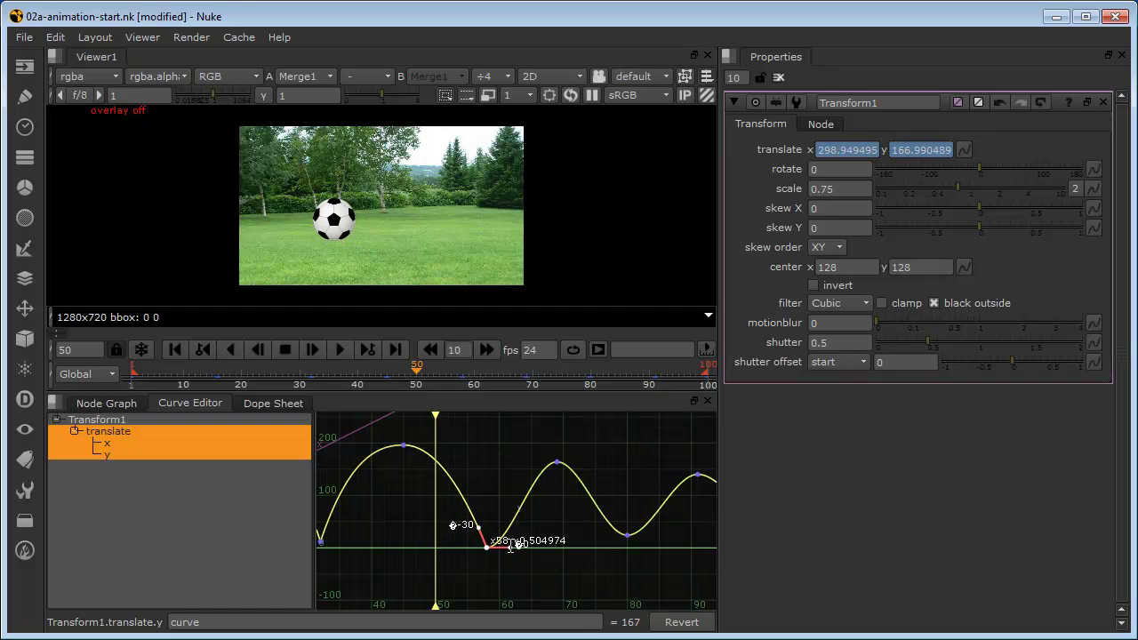
left_click_drag(511, 548, 496, 526)
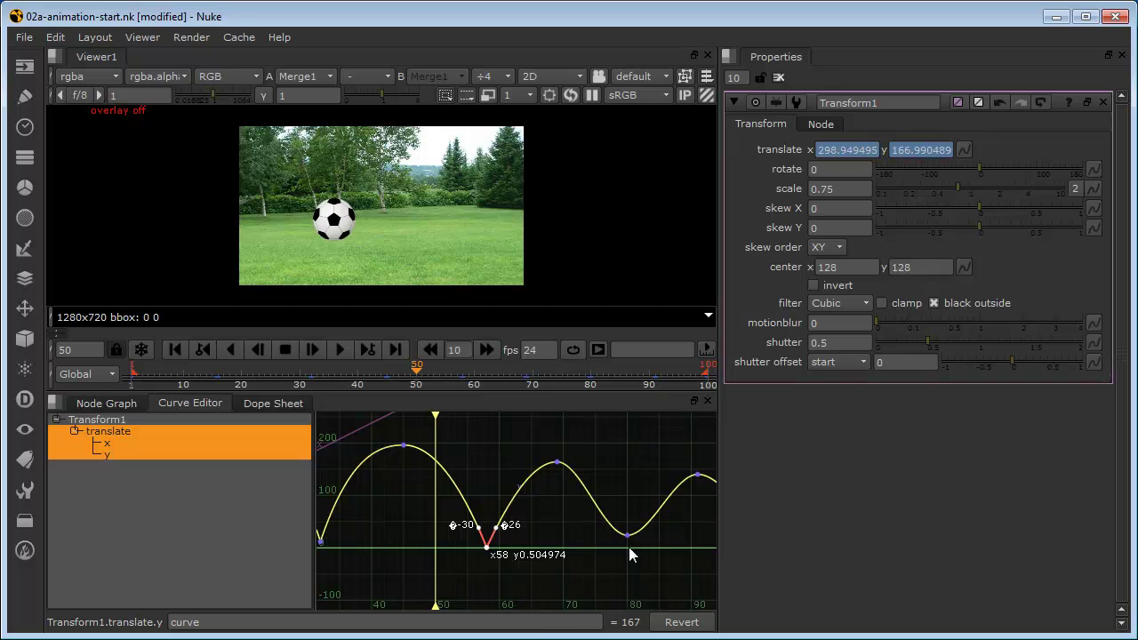
left_click_drag(628, 536, 627, 548)
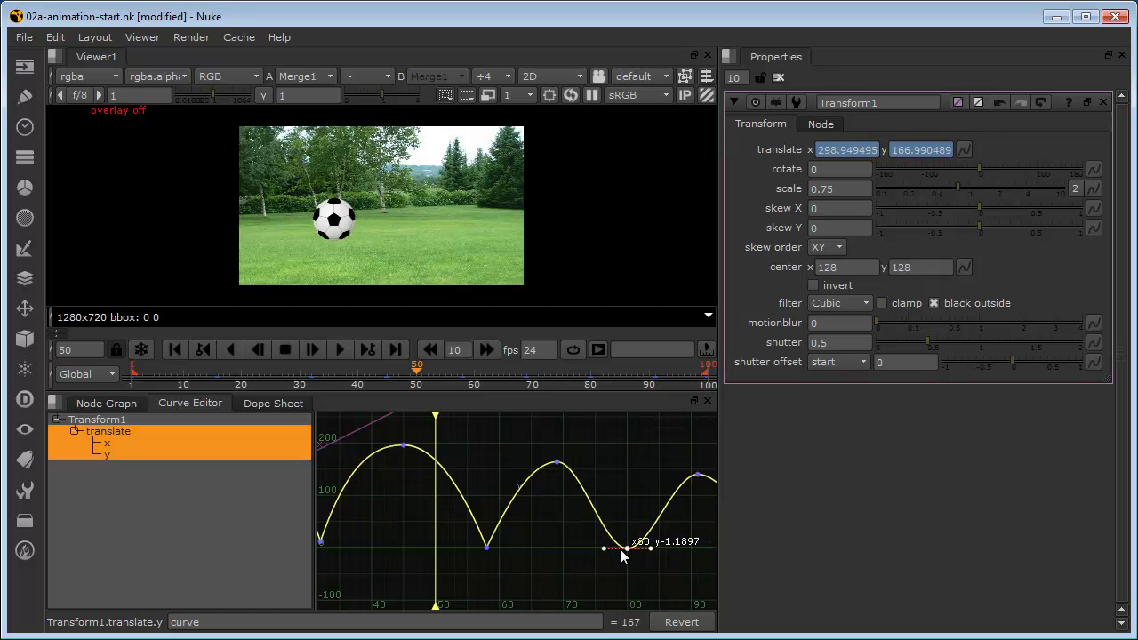
- Break the frame-80 key's tangents and raise them to slopes −38 and 26
right_click(621, 548)
left_click(633, 548)
left_click_drag(606, 548, 620, 526)
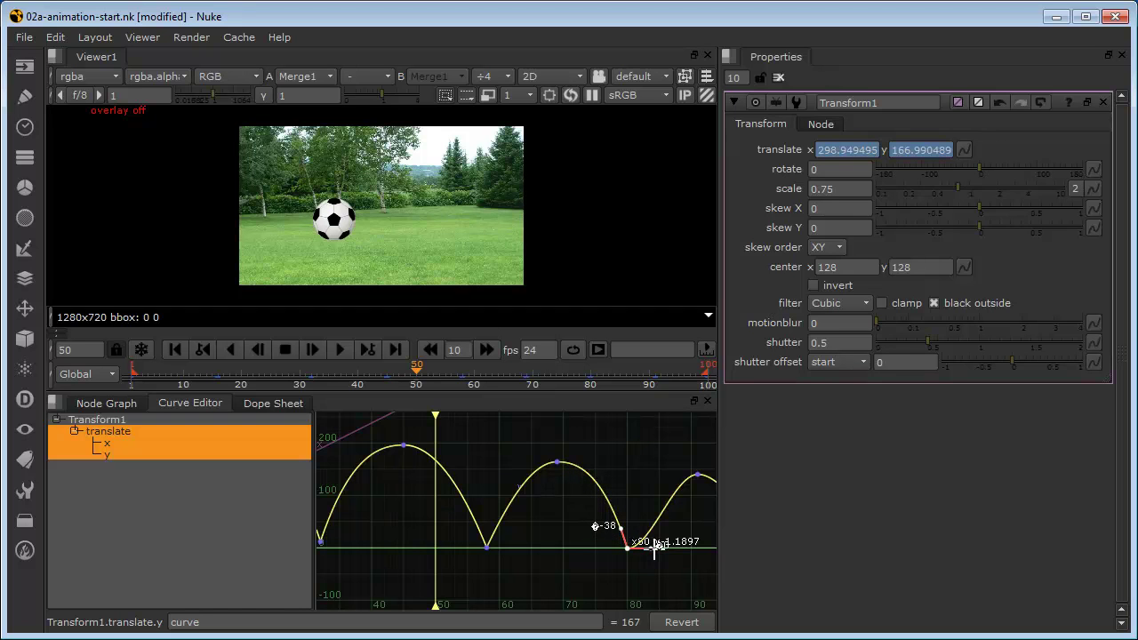
left_click_drag(655, 545, 634, 531)
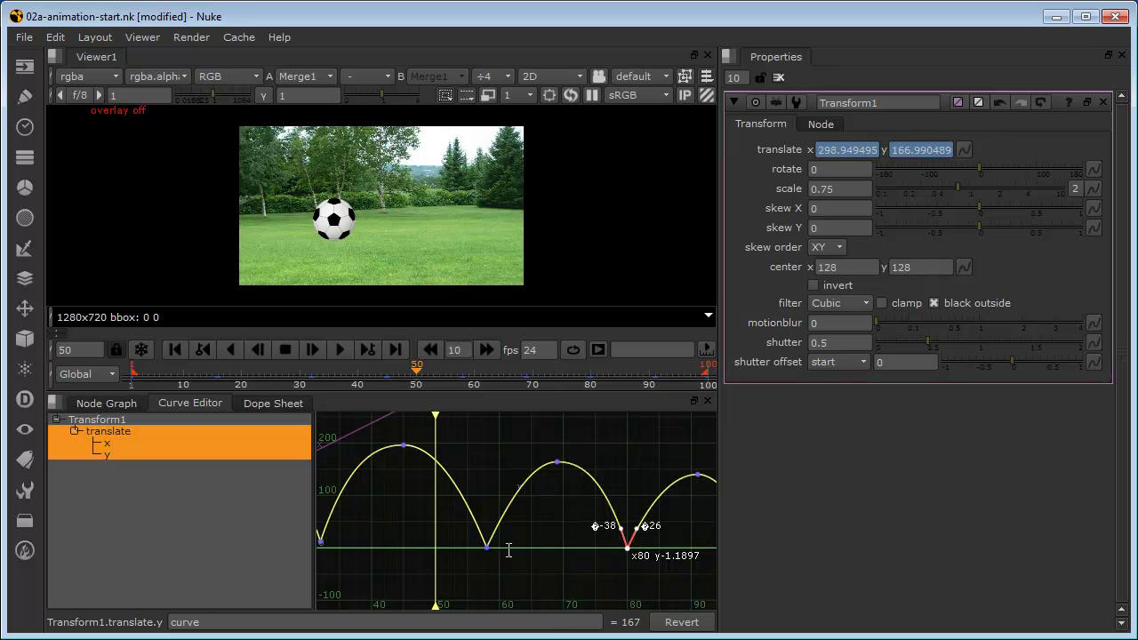
- Add a translate y key at frame 100 and set it at ground level
middle_click_drag(615, 538, 487, 533)
left_click(625, 519, "ctrl+alt")
mouse_move(626, 519)
left_mouse_down()
mouse_move(628, 540)
mouse_move(617, 518)
mouse_move(621, 527)
left_mouse_up()
scroll(449, 490, "down", 5)
scroll(339, 493, "down", 2)
scroll(339, 493, "down", 1)
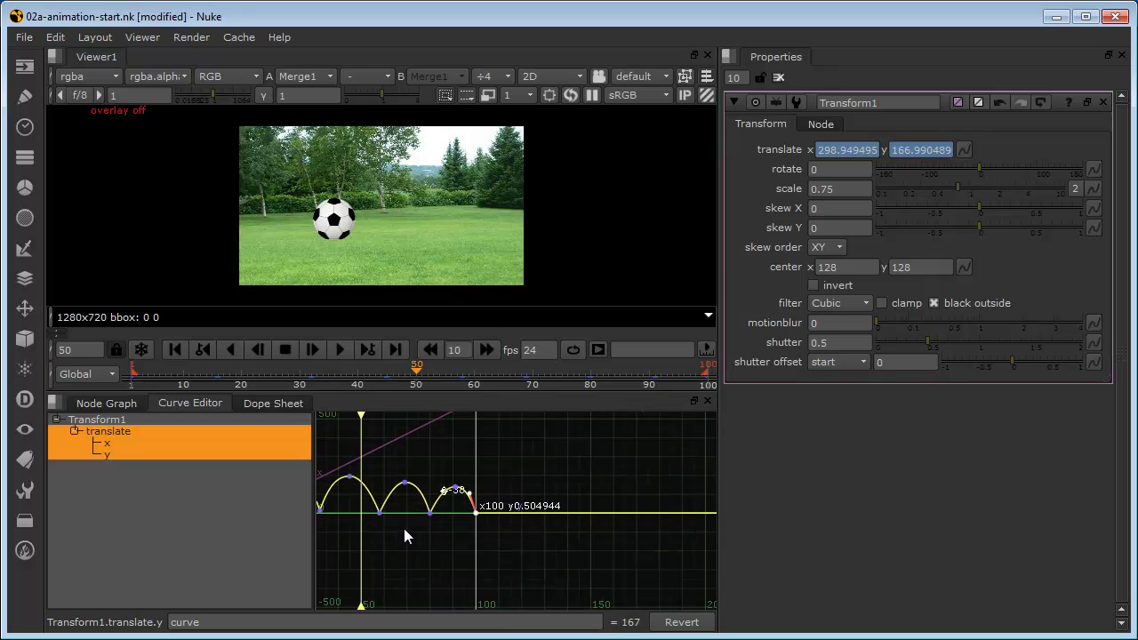
middle_click_drag(403, 527, 587, 525)
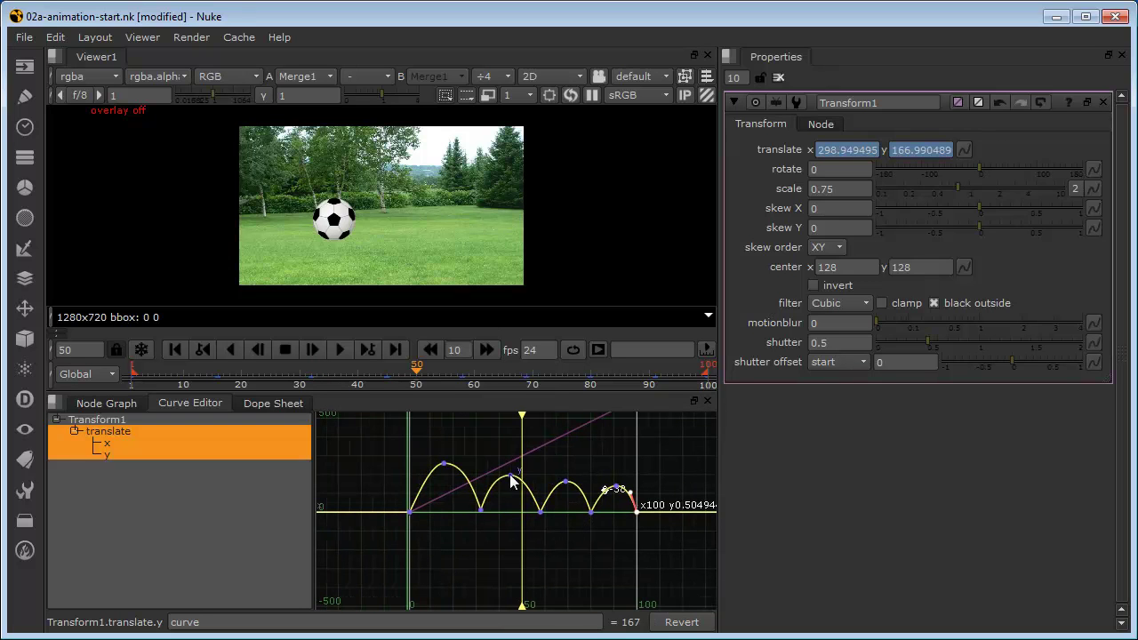
left_click(343, 348)
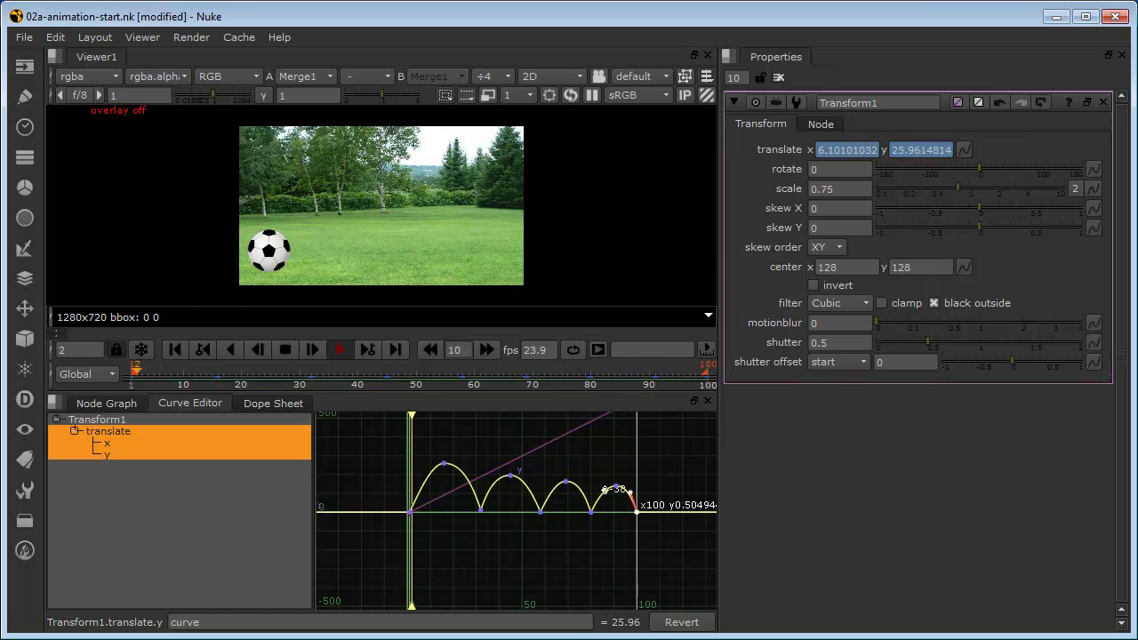
key("k")
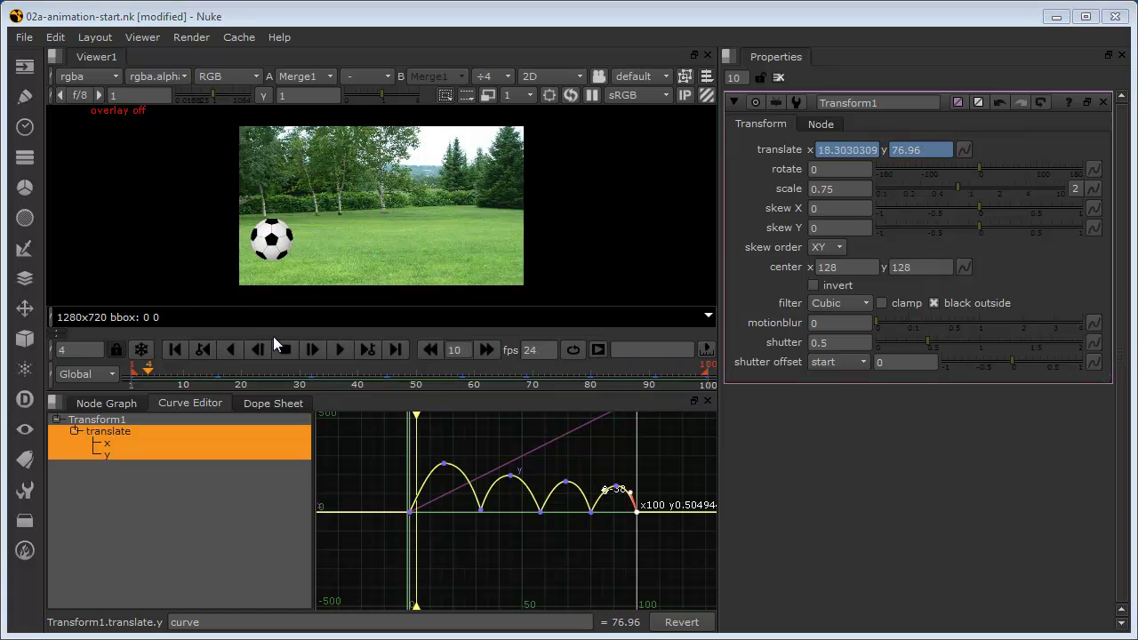
left_click(340, 349)
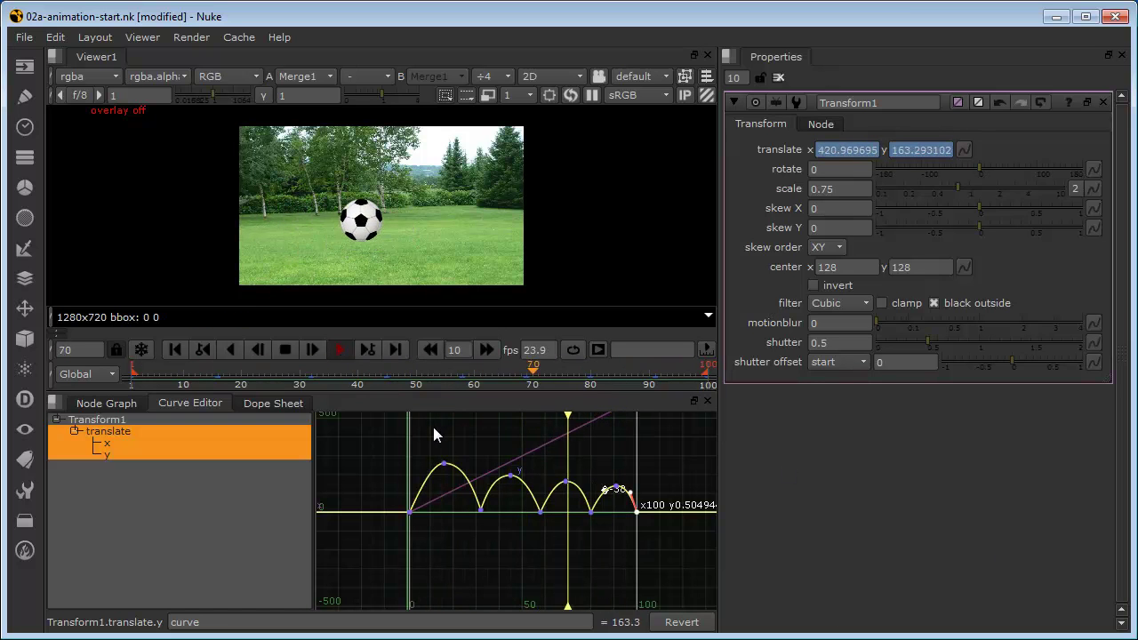
left_click(286, 348)
- In the Dope Sheet, stretch the translate keys so early bounces land earlier, then return to frame 1
left_click(260, 402)
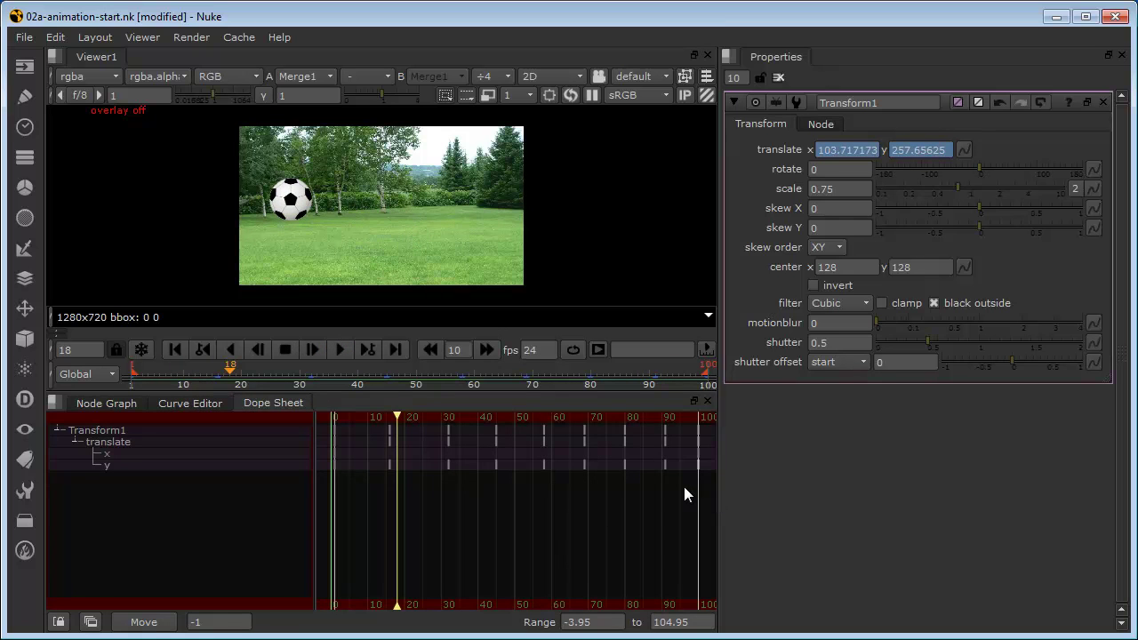
mouse_move(683, 486)
left_mouse_down()
mouse_move(605, 420)
mouse_move(374, 415)
left_mouse_up()
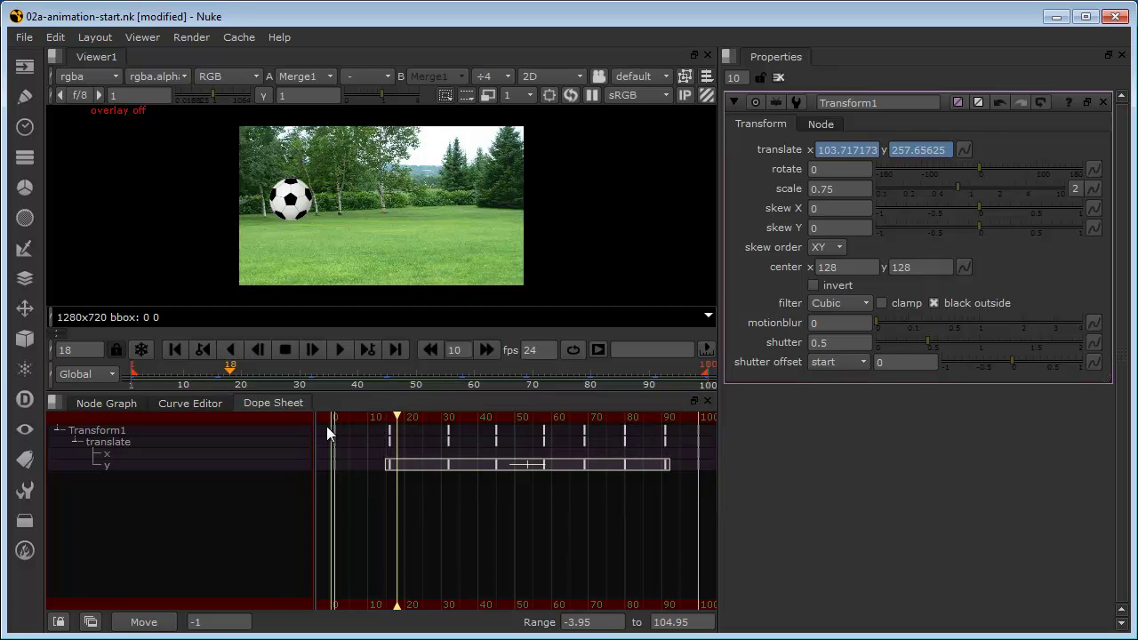
left_click(678, 493)
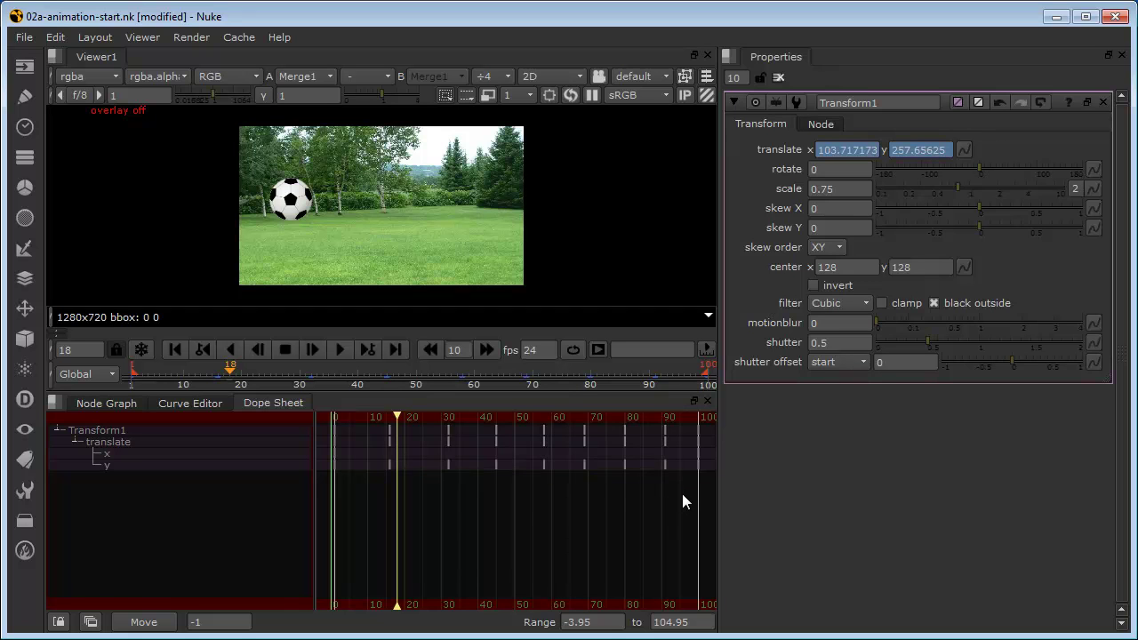
left_click_drag(681, 493, 365, 393)
left_click_drag(386, 464, 383, 468)
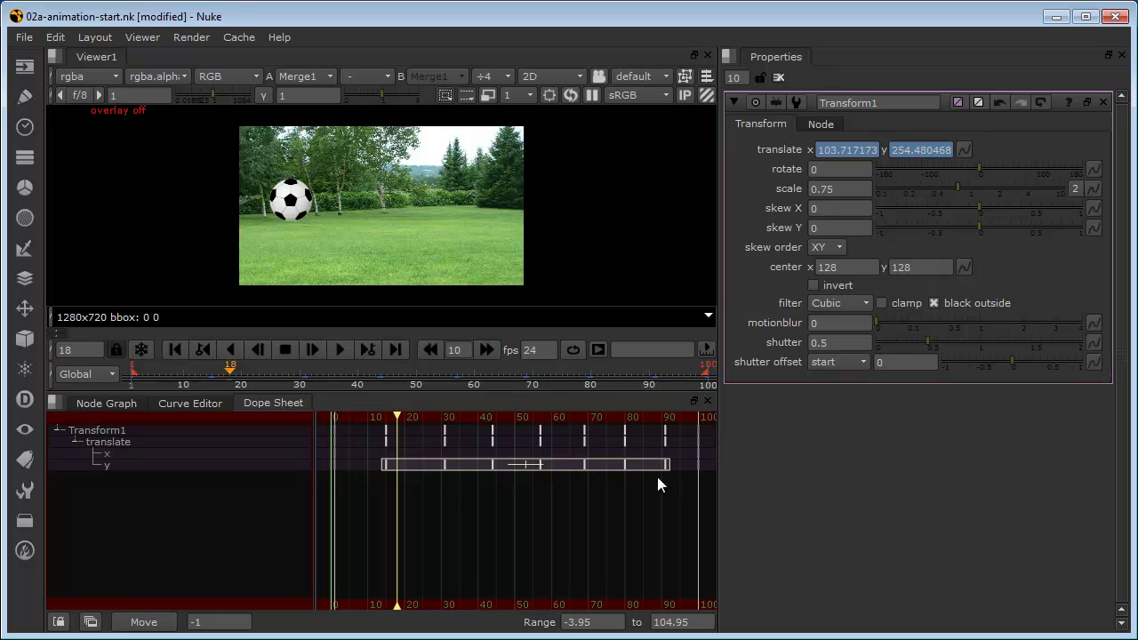
left_click(559, 496)
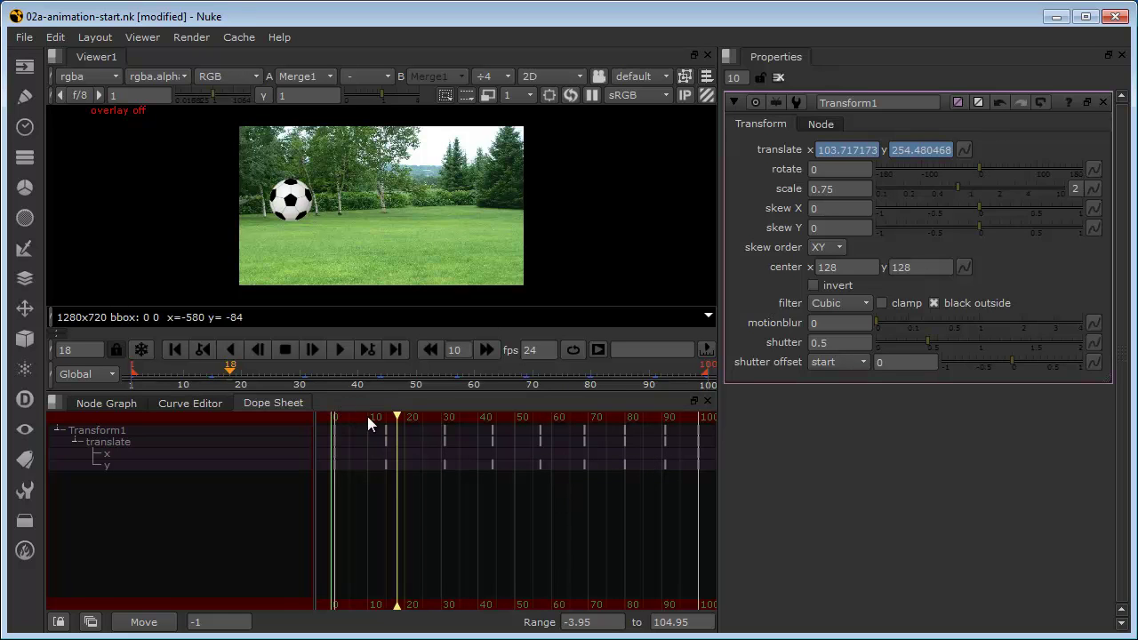
left_click_drag(397, 417, 334, 412)
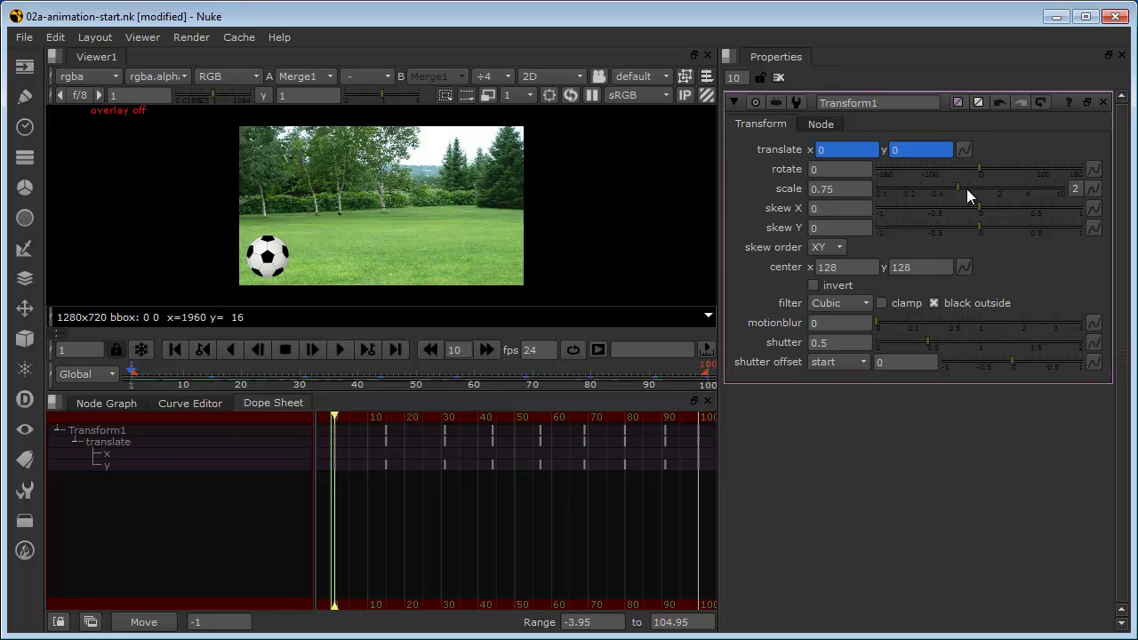
- Key the ball's rotate value at frame 1 and show its curve in the Curve Editor
left_click(824, 169)
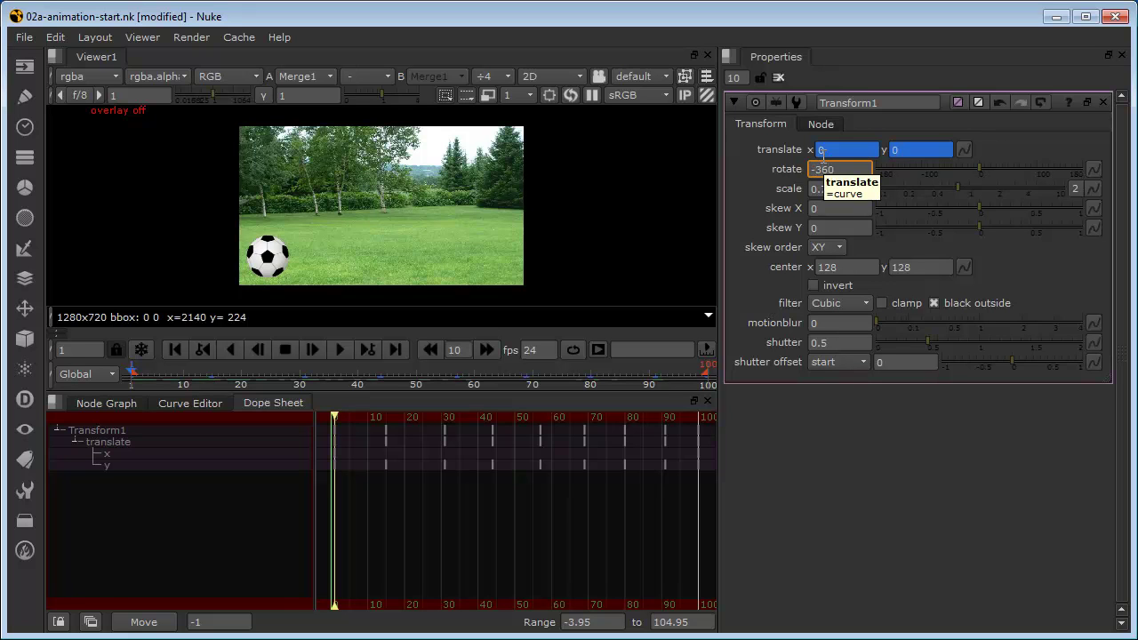
key("Return")
left_click(1094, 171)
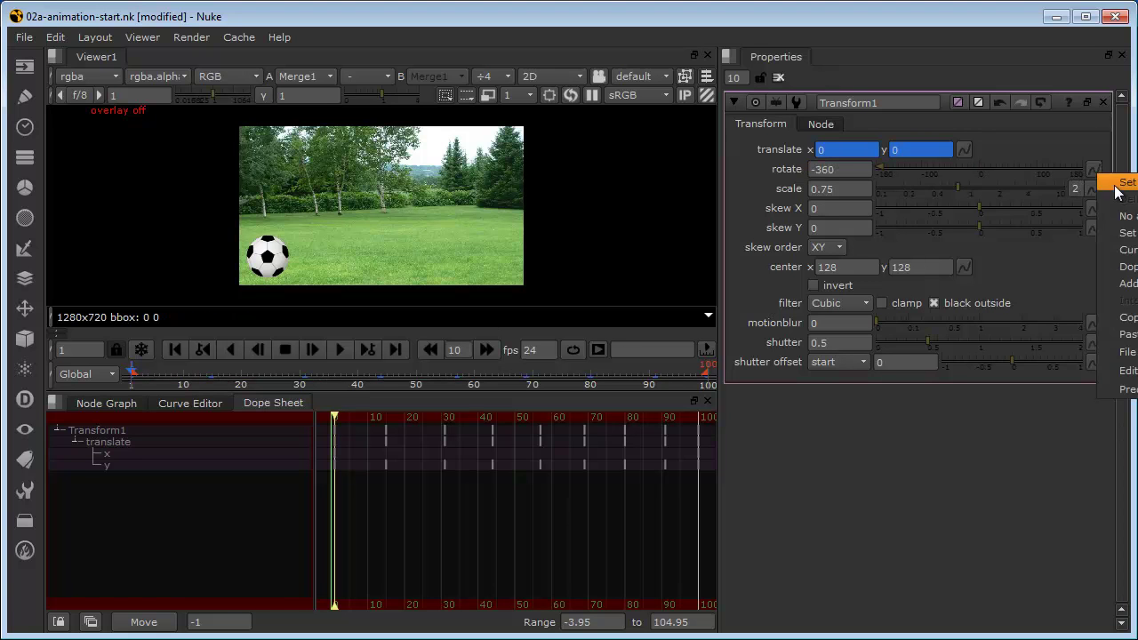
left_click(1127, 180)
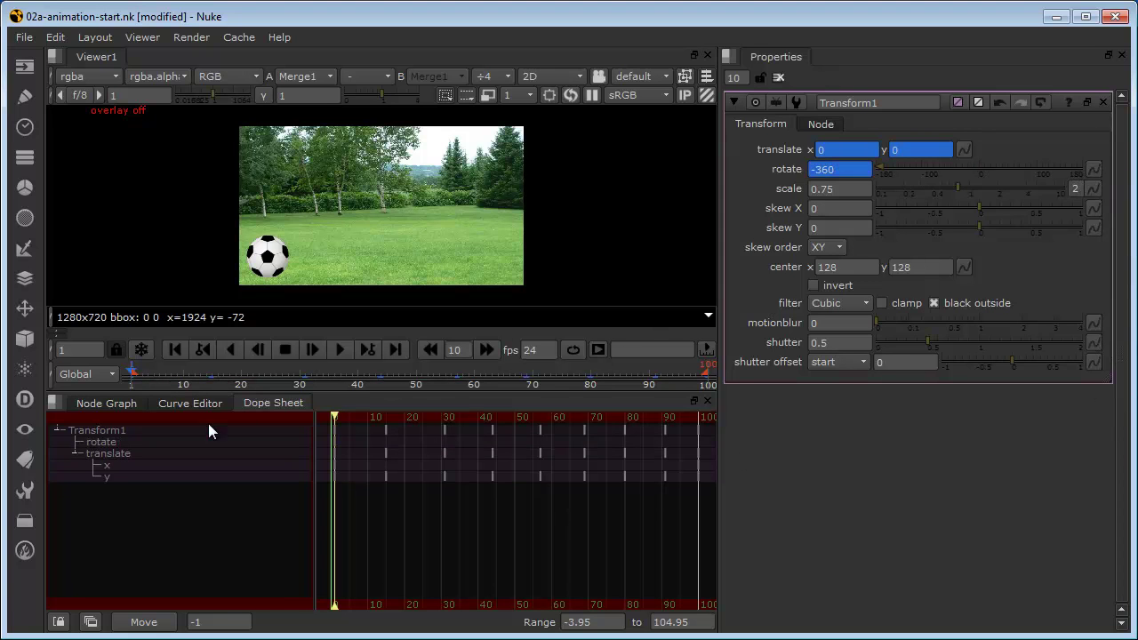
left_click(188, 402)
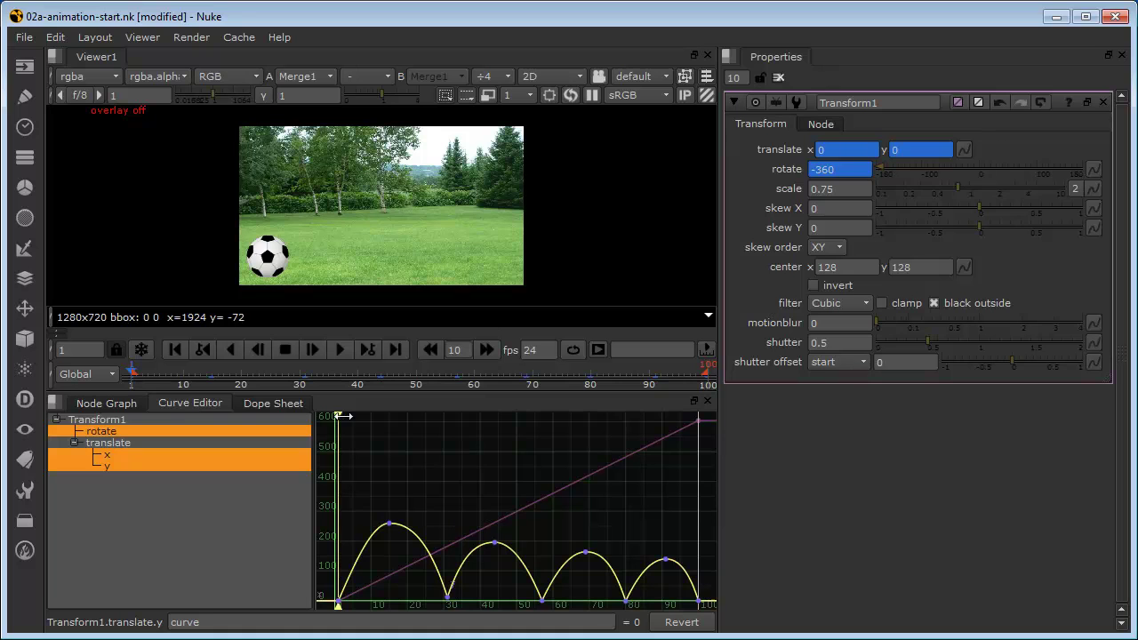
- Enter rotate 360 at frame 100 and set rotate to 360 at frame 1
mouse_move(336, 415)
left_mouse_down()
mouse_move(708, 433)
mouse_move(698, 432)
left_mouse_up()
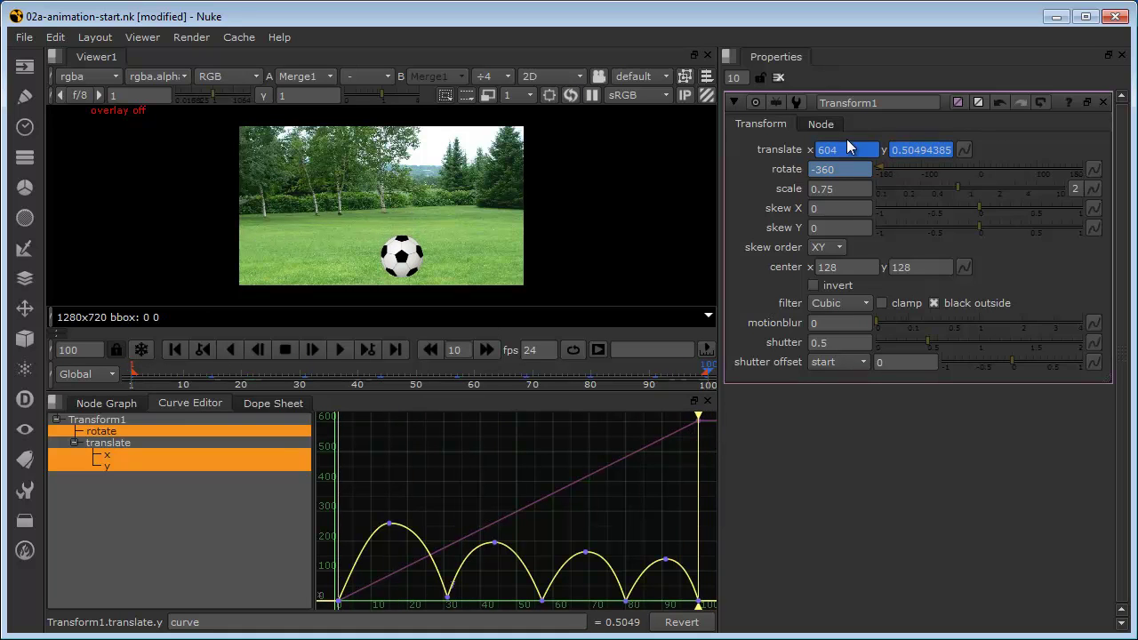
left_click(831, 169)
type("36")
key("Return")
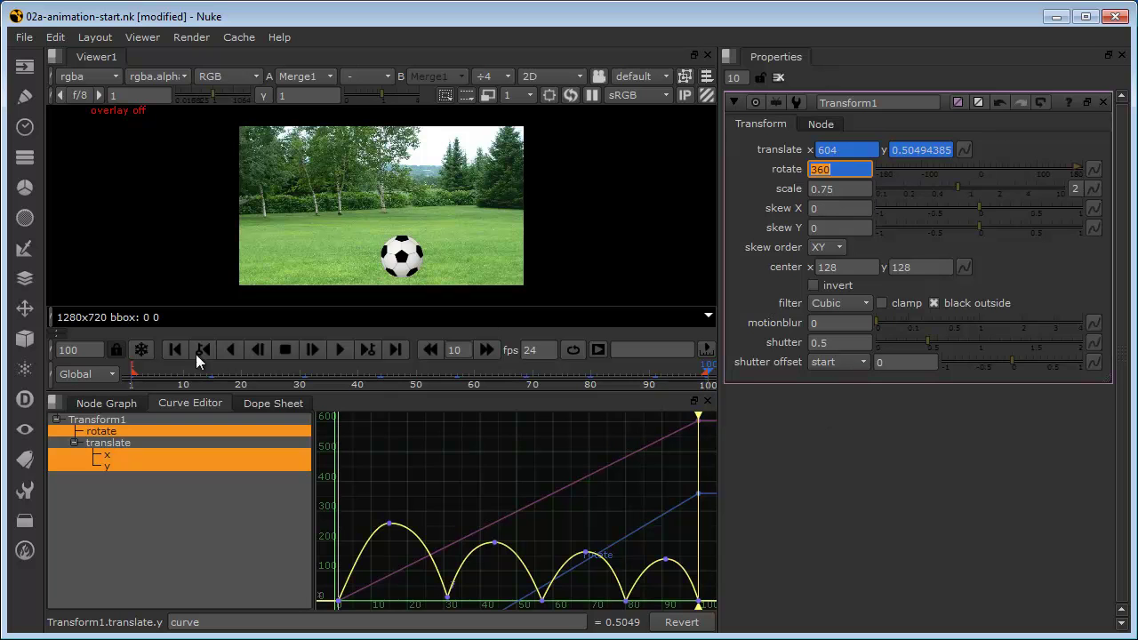
left_click_drag(186, 364, 133, 398)
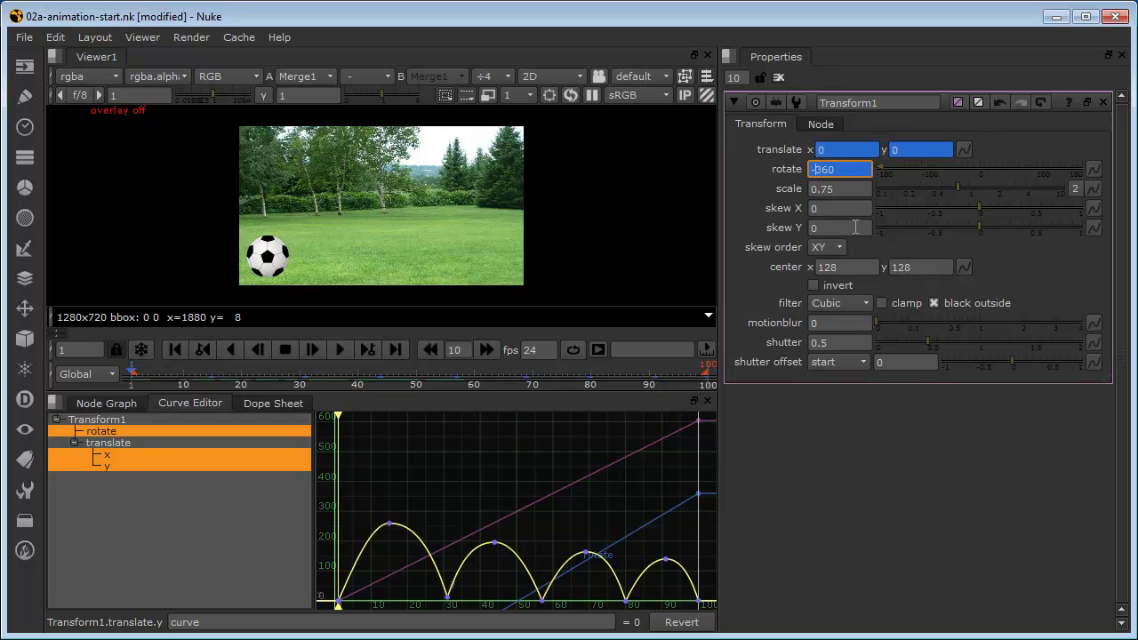
key("Return")
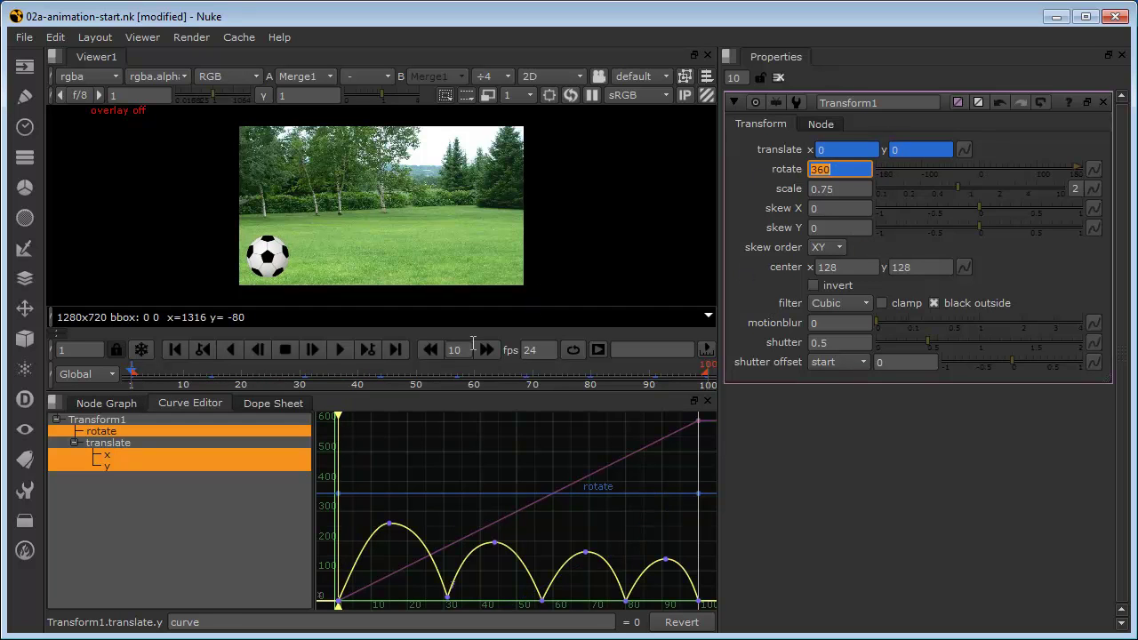
- At frame 100, change rotate to −360, then settle it at 0
left_click_drag(238, 368, 708, 368)
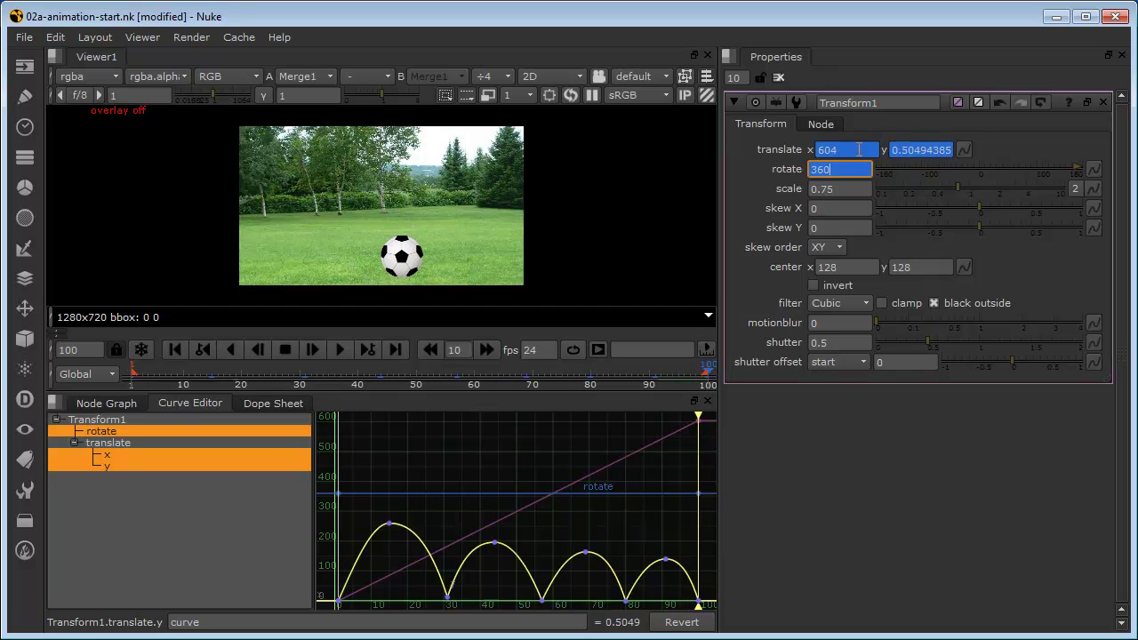
left_click(814, 171)
type("-")
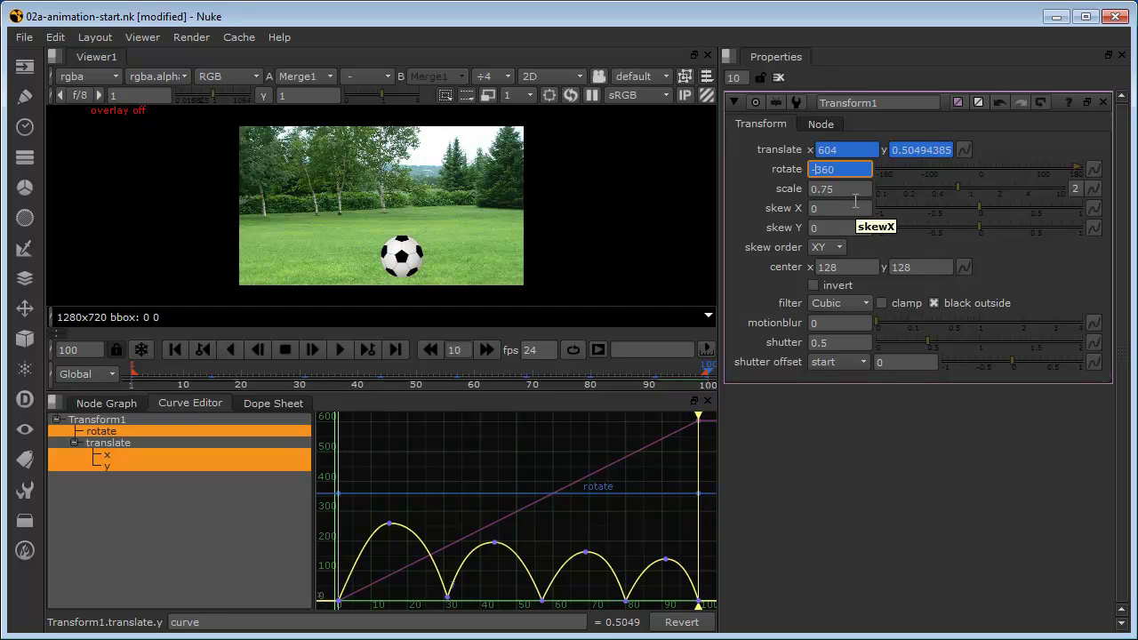
key("Return")
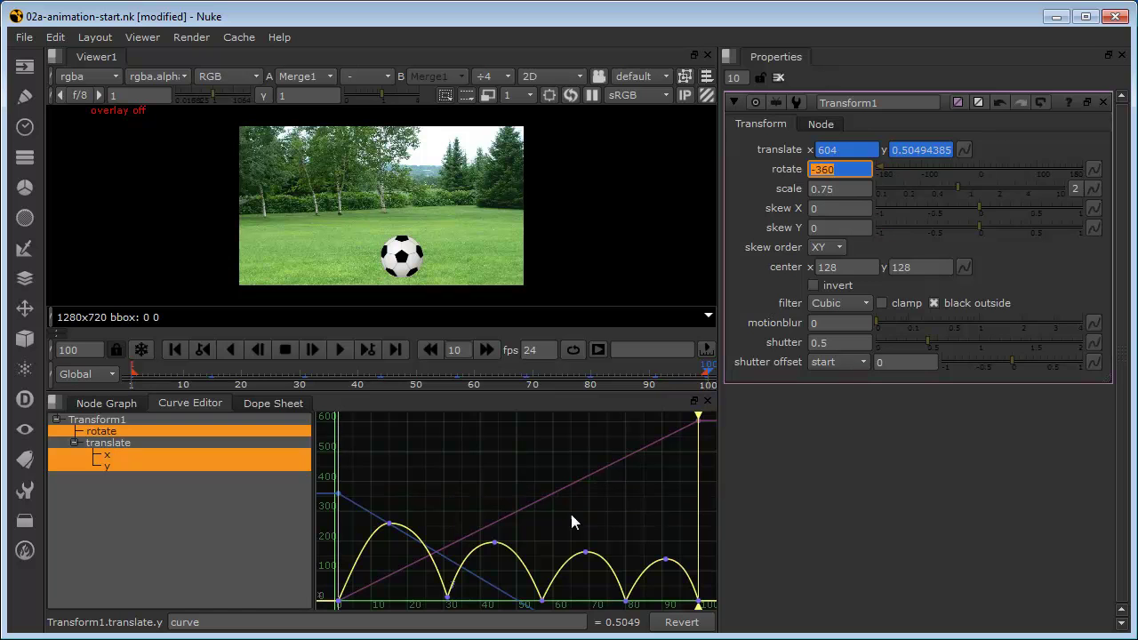
left_click_drag(200, 368, 707, 423)
type("0")
key("Return")
left_click_drag(153, 367, 98, 385)
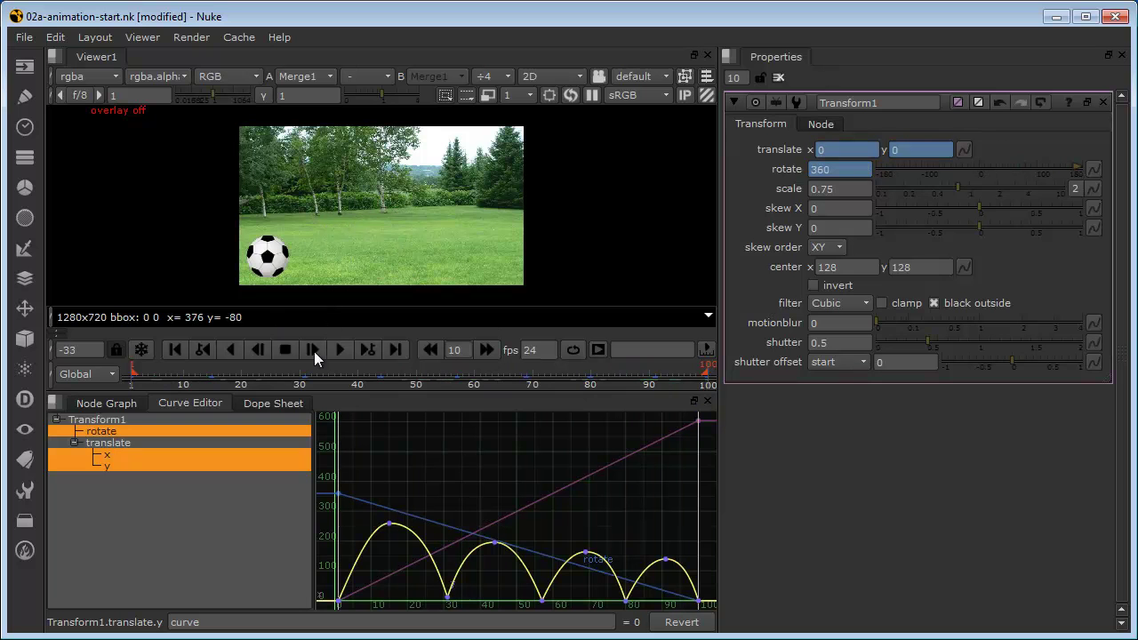